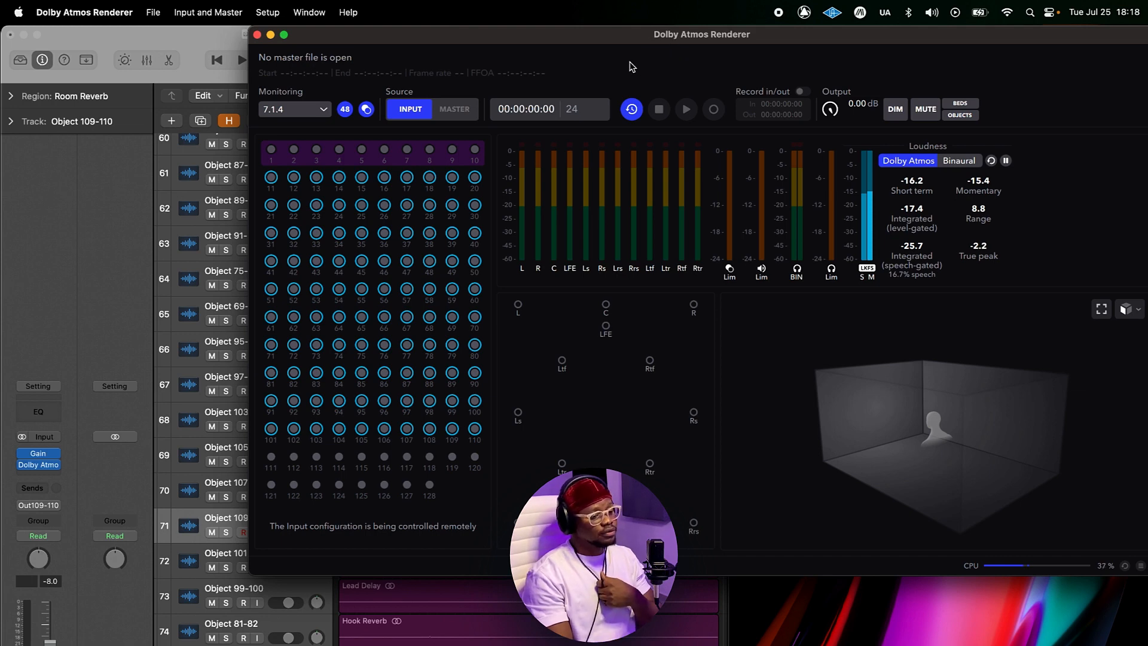
Step: Play back the existing Atmos mix session and stop playback
left_click_drag(360, 37, 350, 36)
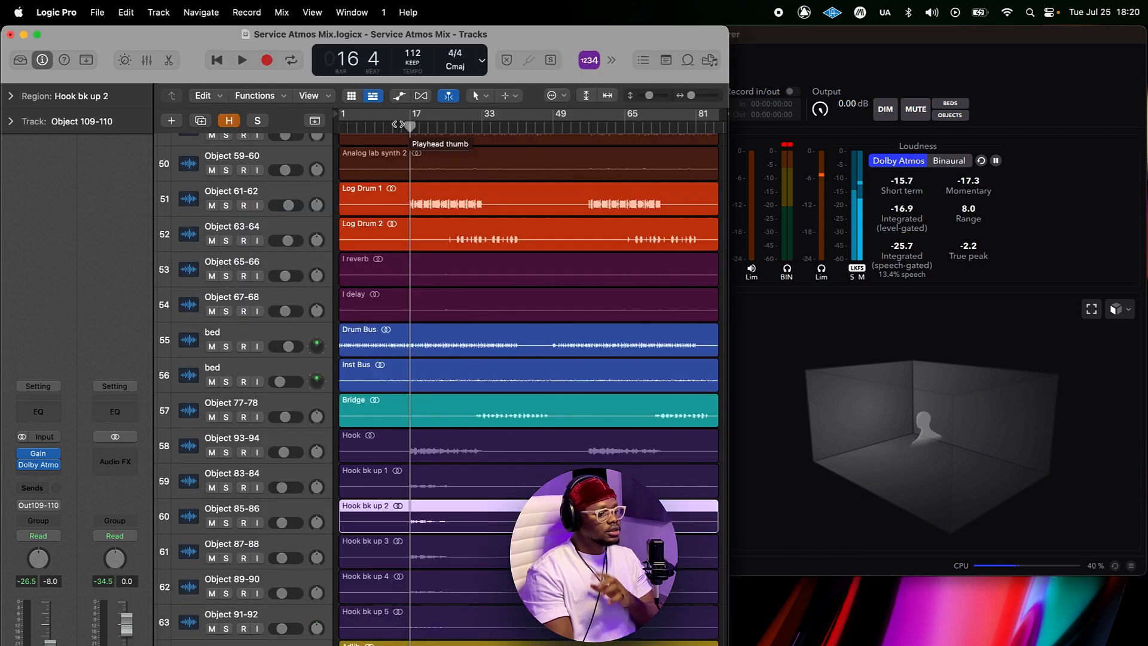
left_click(398, 124)
left_click(406, 126)
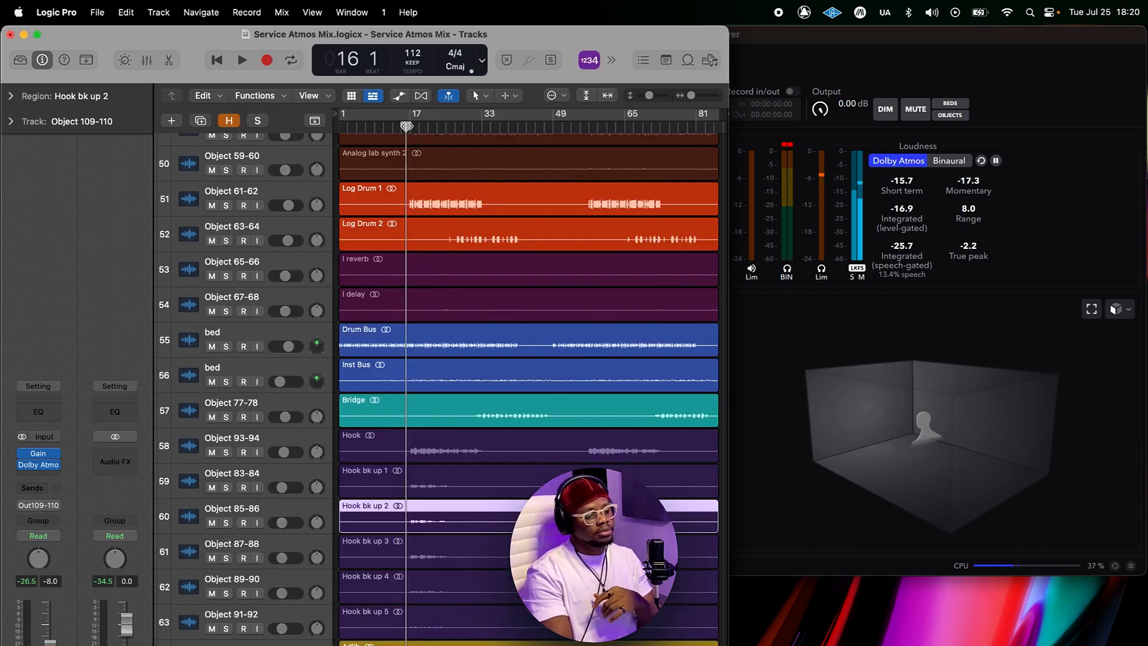
key("space")
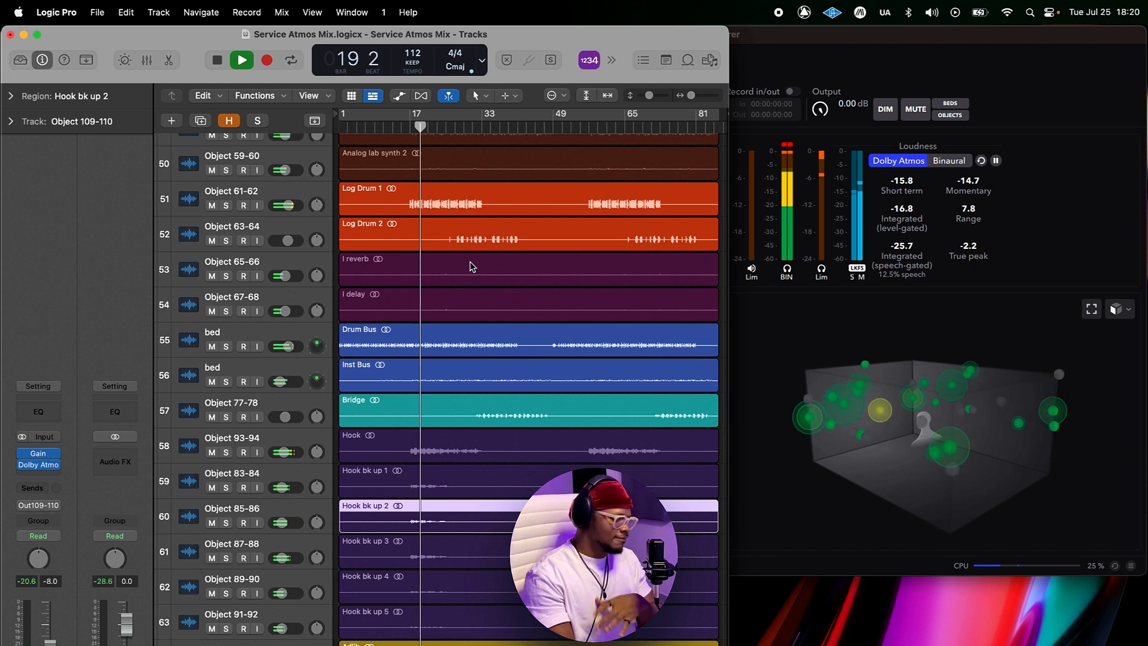
key("space")
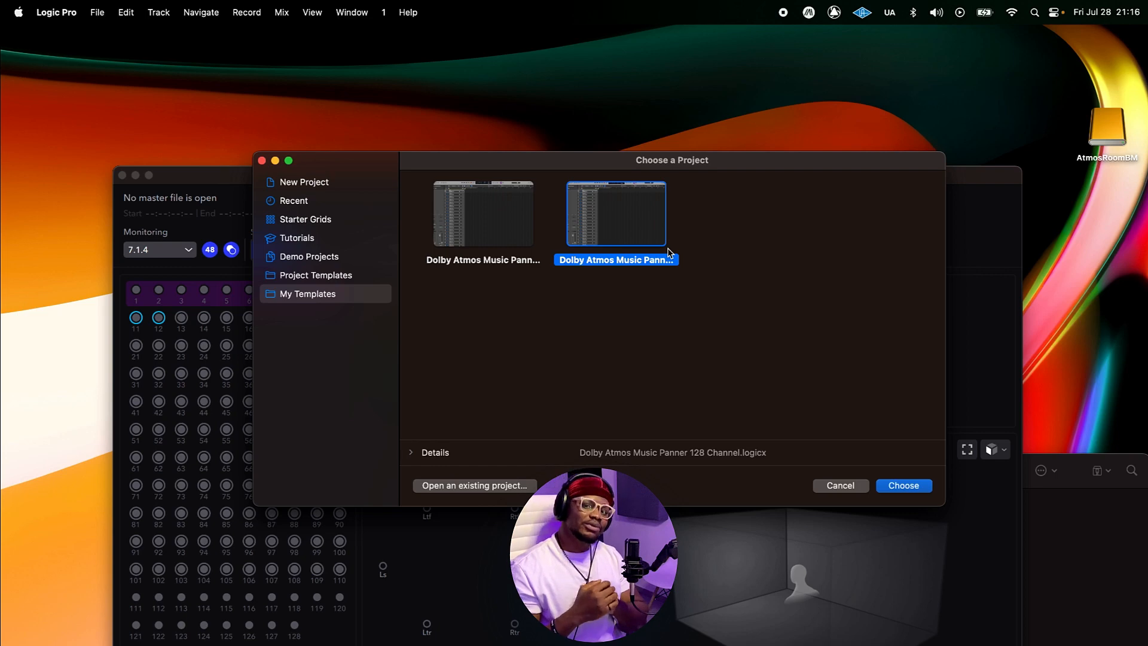
Step: Open a new project from the Dolby Atmos Music Panner 128 Channel template
left_click_drag(728, 170, 724, 182)
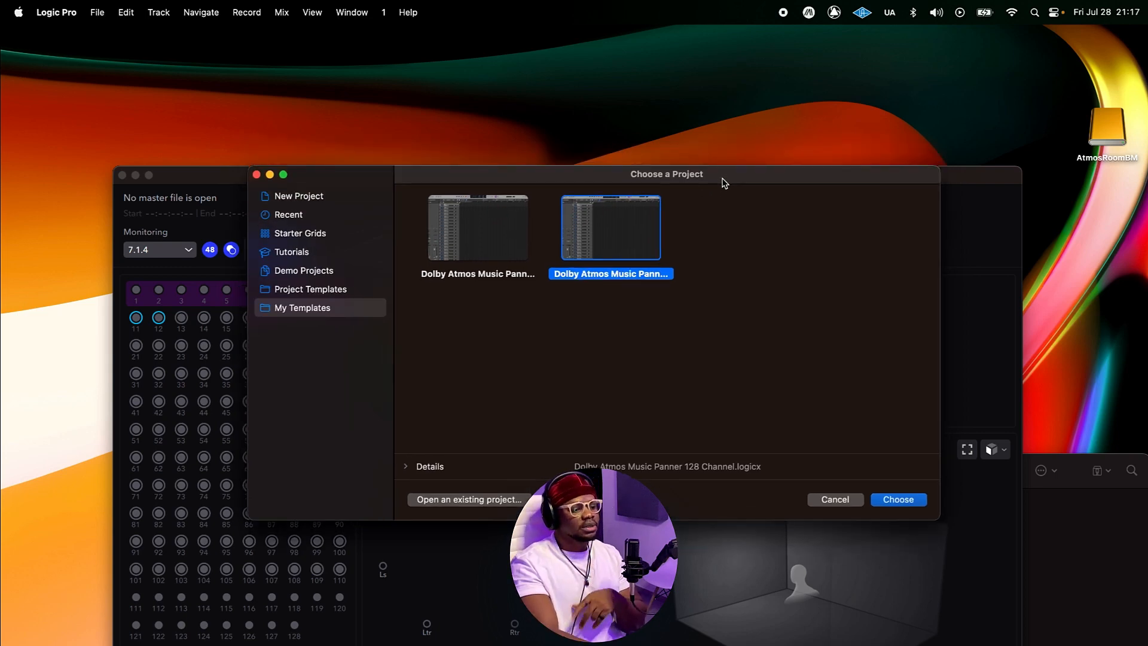
left_click_drag(725, 183, 734, 214)
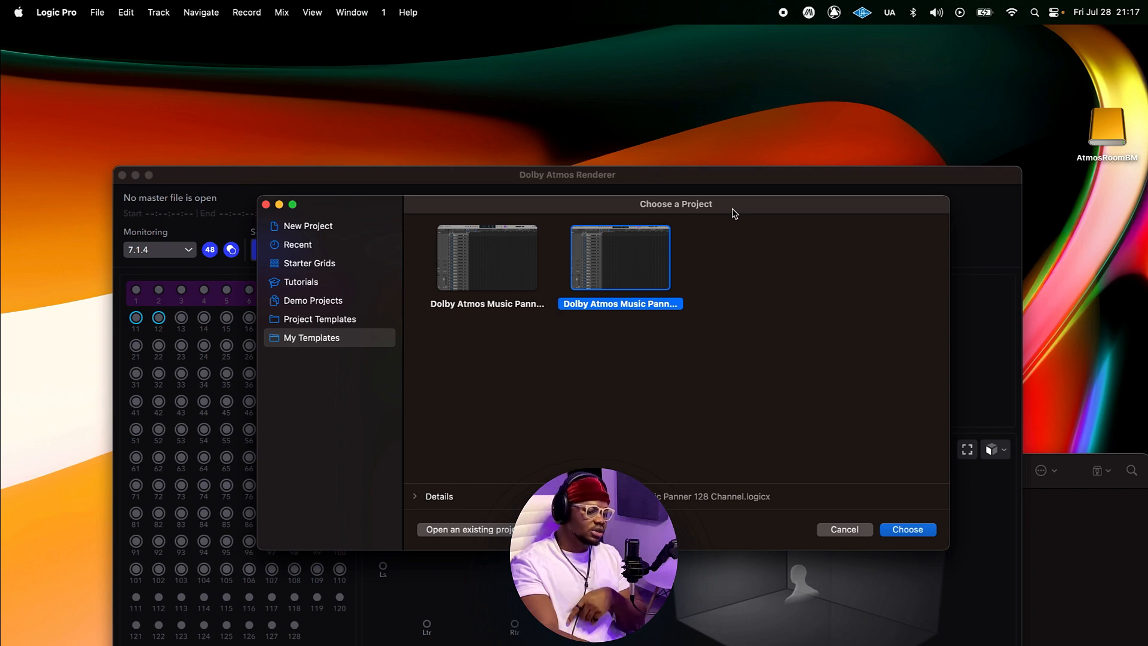
left_click_drag(735, 213, 747, 137)
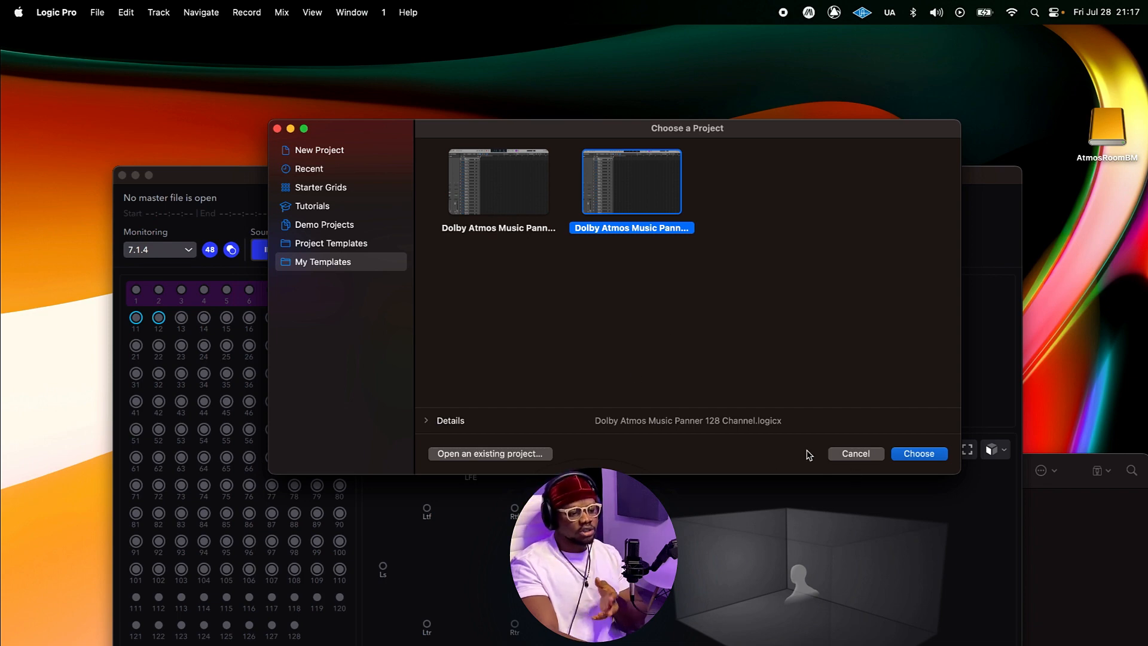
left_click_drag(748, 133, 728, 172)
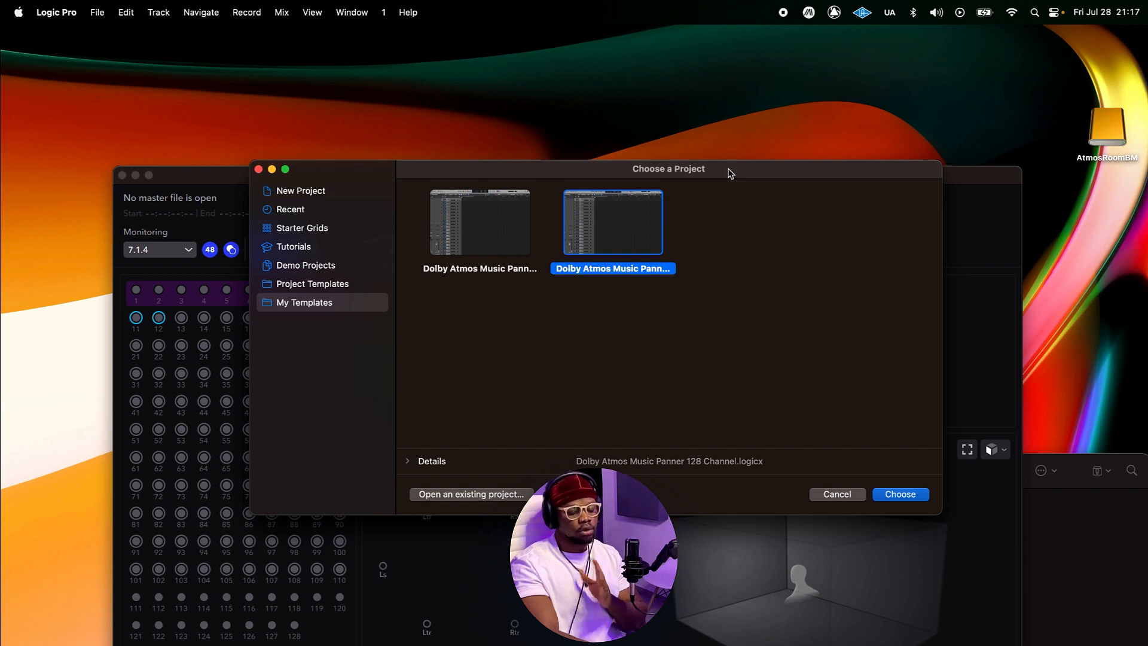
left_click_drag(729, 171, 746, 149)
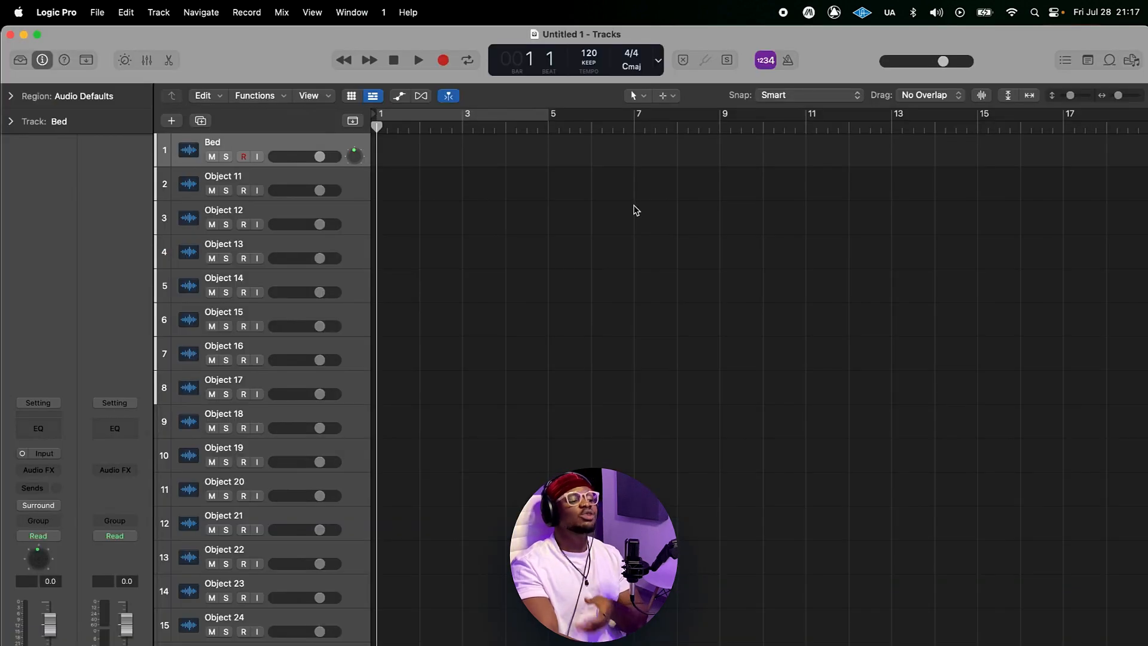
Step: Resize the track heights to review the full list of bed and object tracks
left_click(1074, 98)
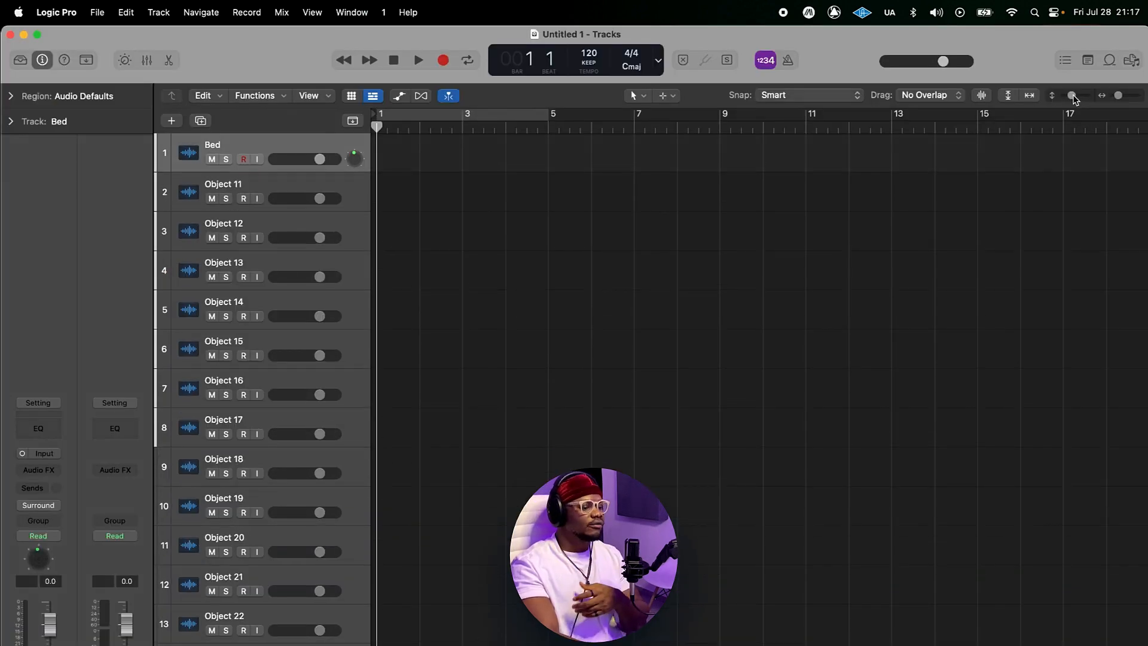
left_click(1064, 97)
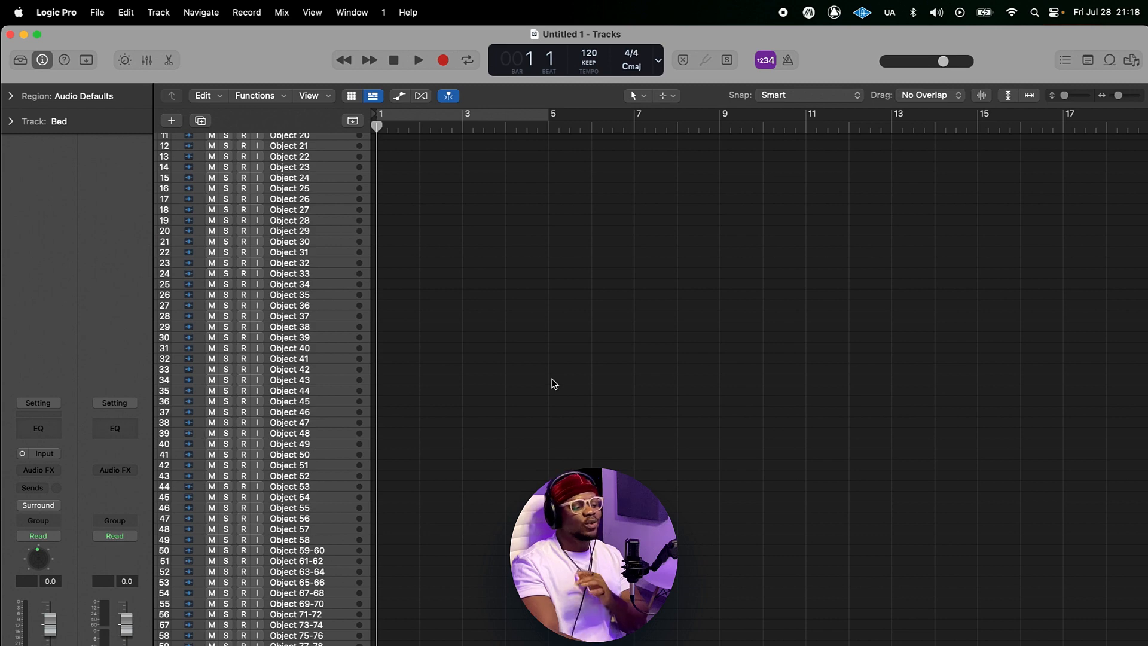
scroll(552, 383, "up", 5)
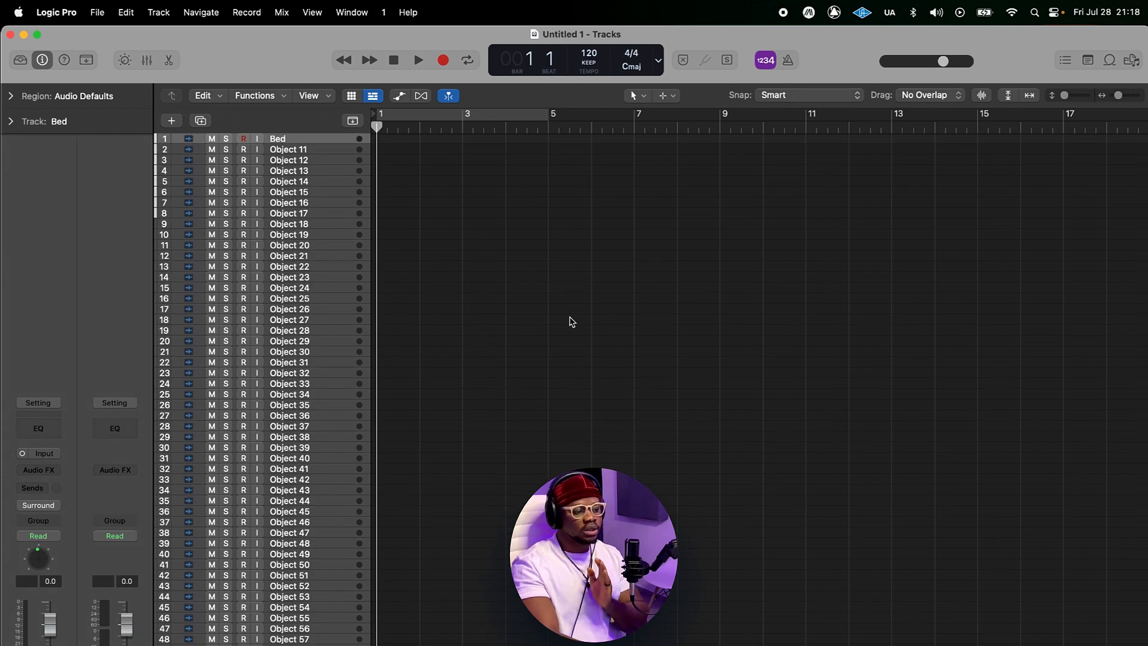
left_click(1070, 97)
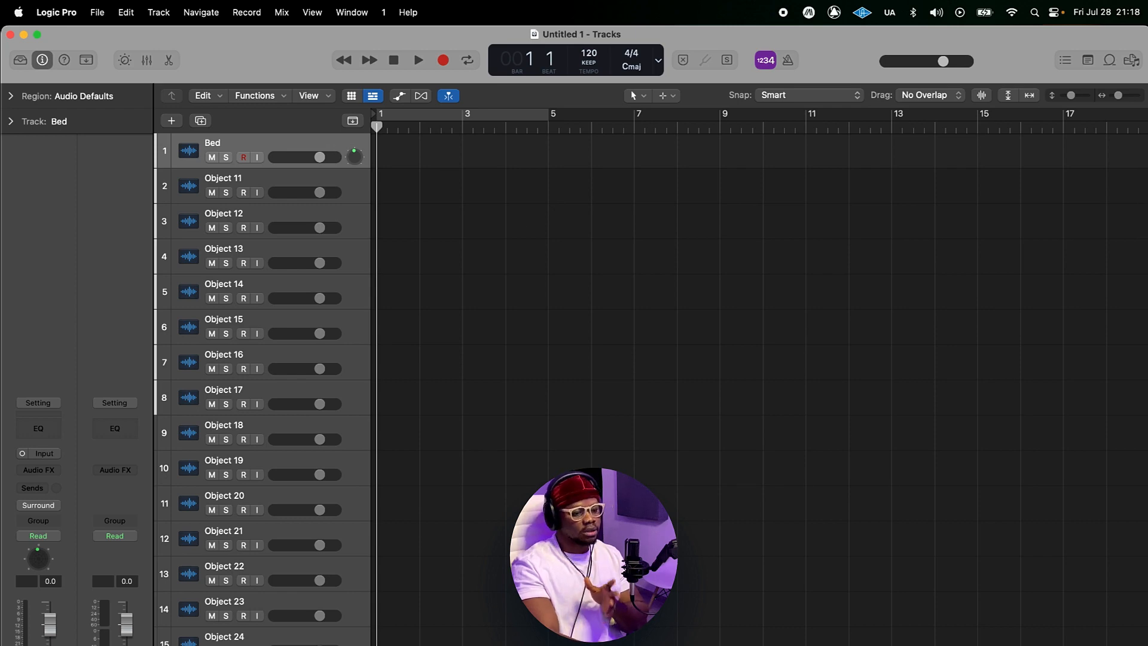
Step: Switch to the Dolby Atmos Renderer to check its input configuration, then return to the project
key("super+Tab")
left_click_drag(687, 176, 665, 101)
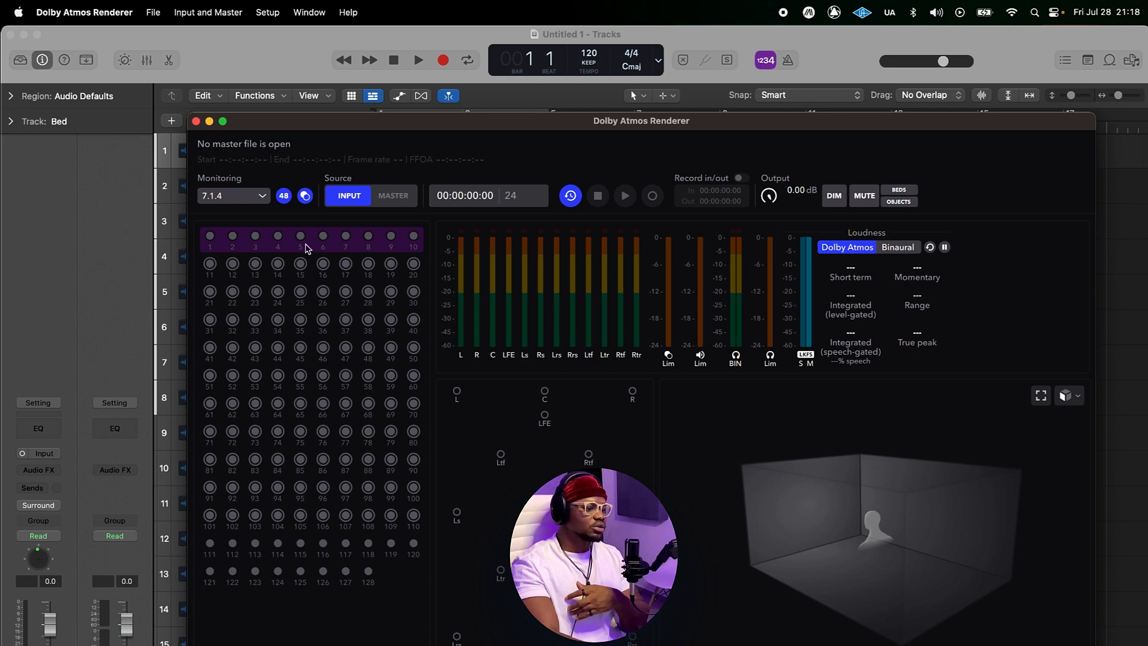
left_click_drag(566, 124, 570, 111)
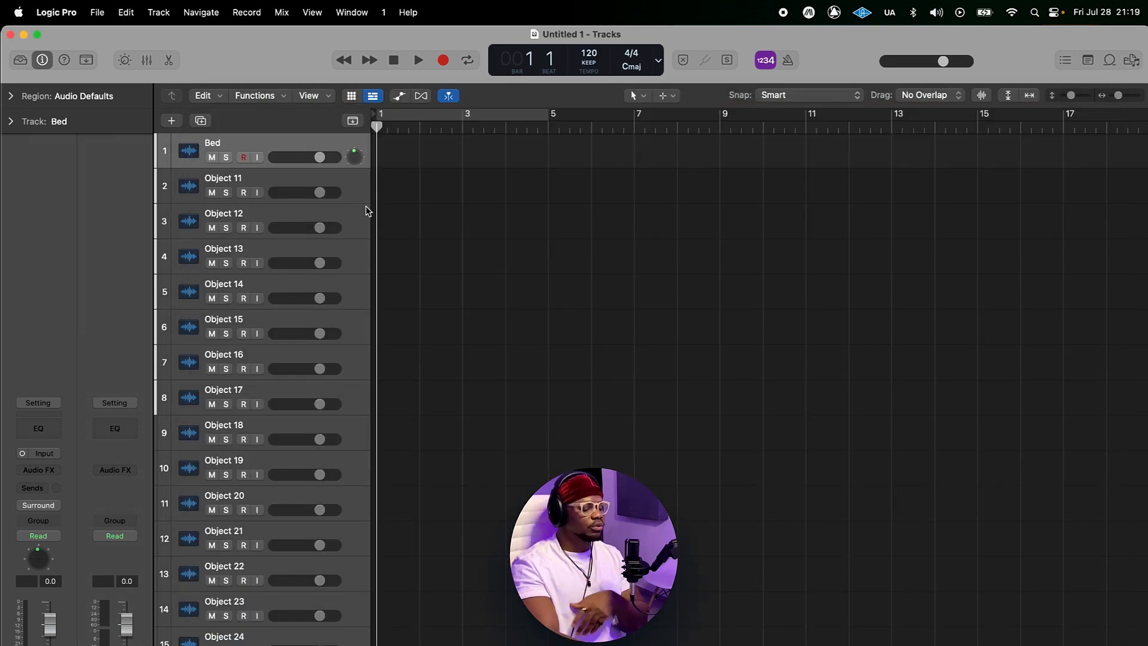
Step: Select the Object 11 track, open the Mixer, and open the Dolby LTC Generator plug-in on the LTC 129 channel
scroll(278, 451, "down", 12)
scroll(342, 336, "up", 3)
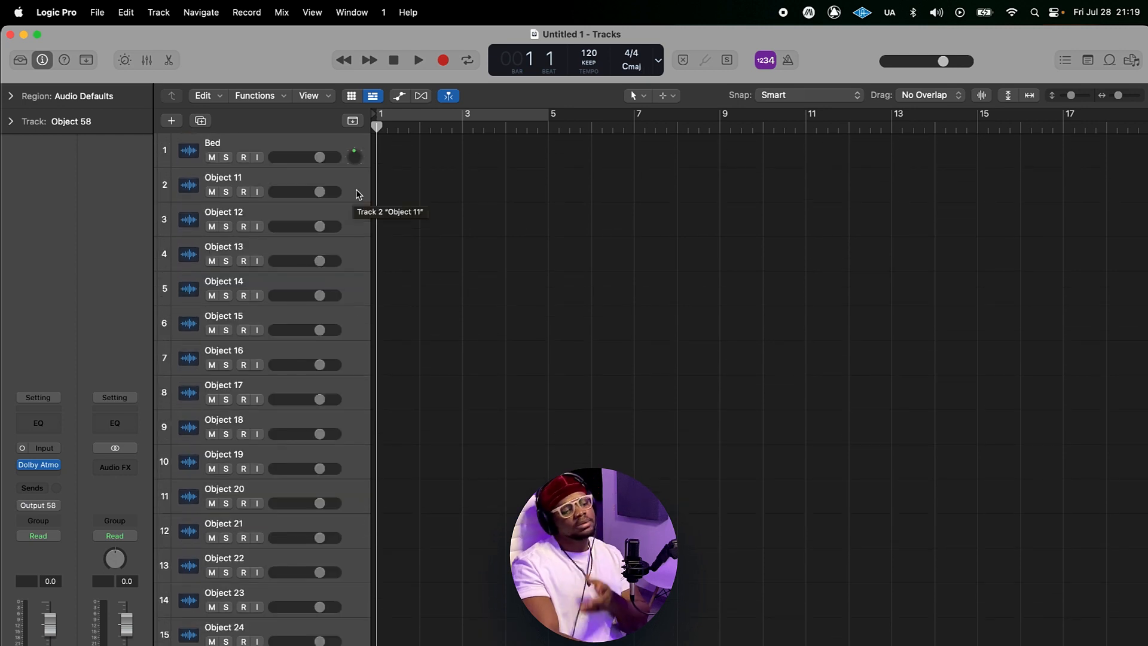
left_click(358, 193)
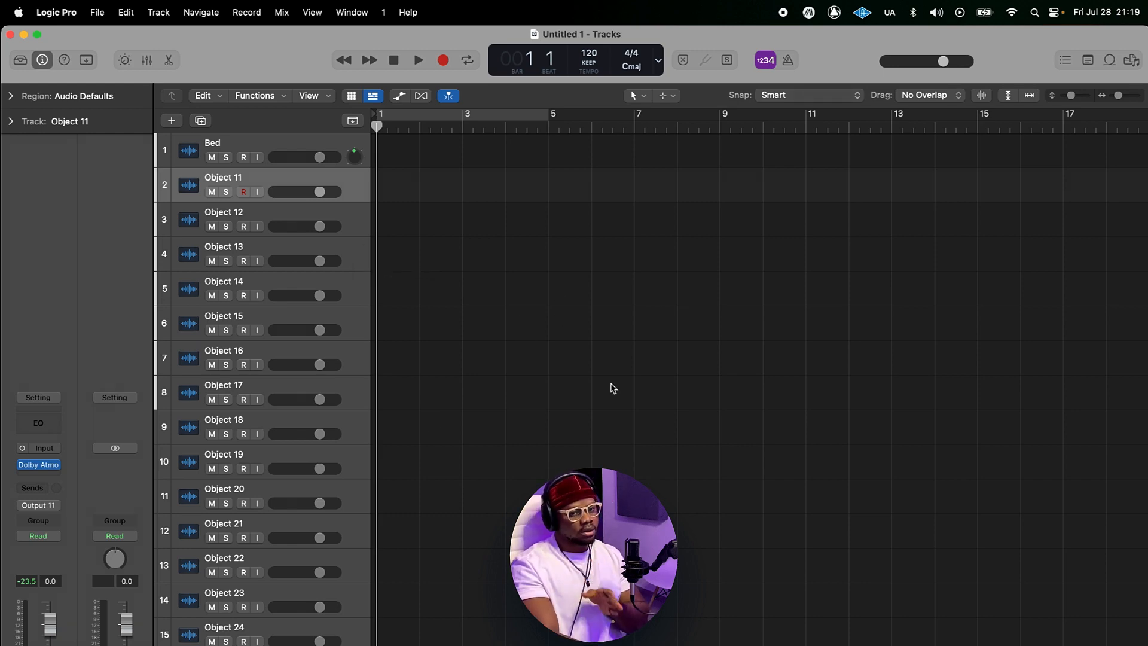
key("x")
scroll(799, 409, "right", 10)
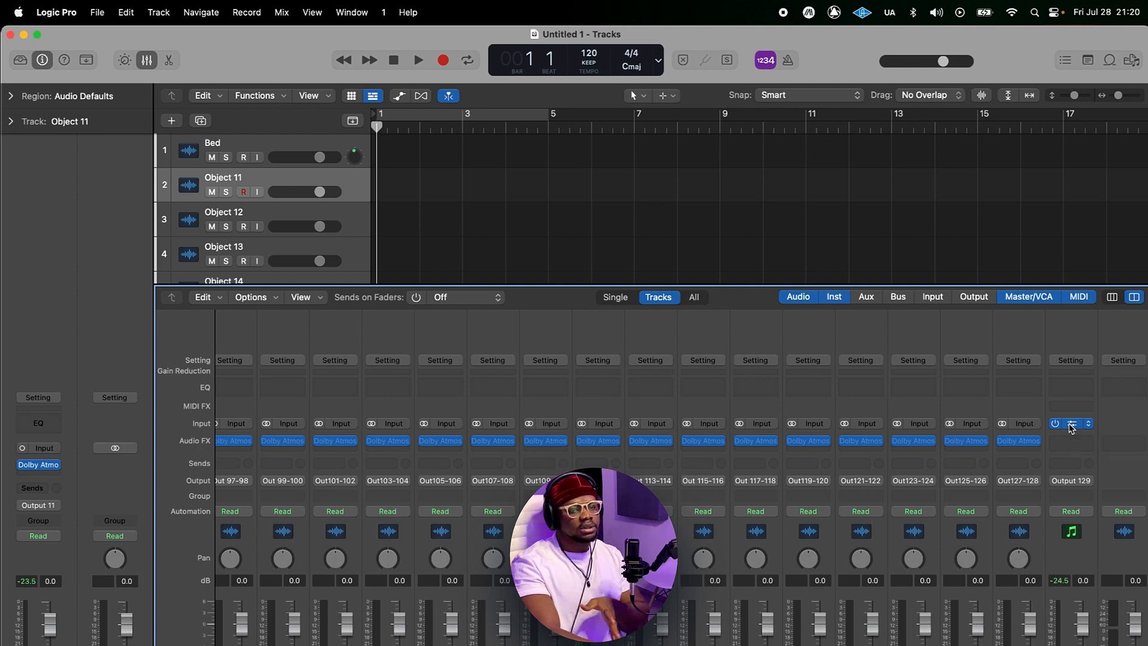
left_click(1071, 424)
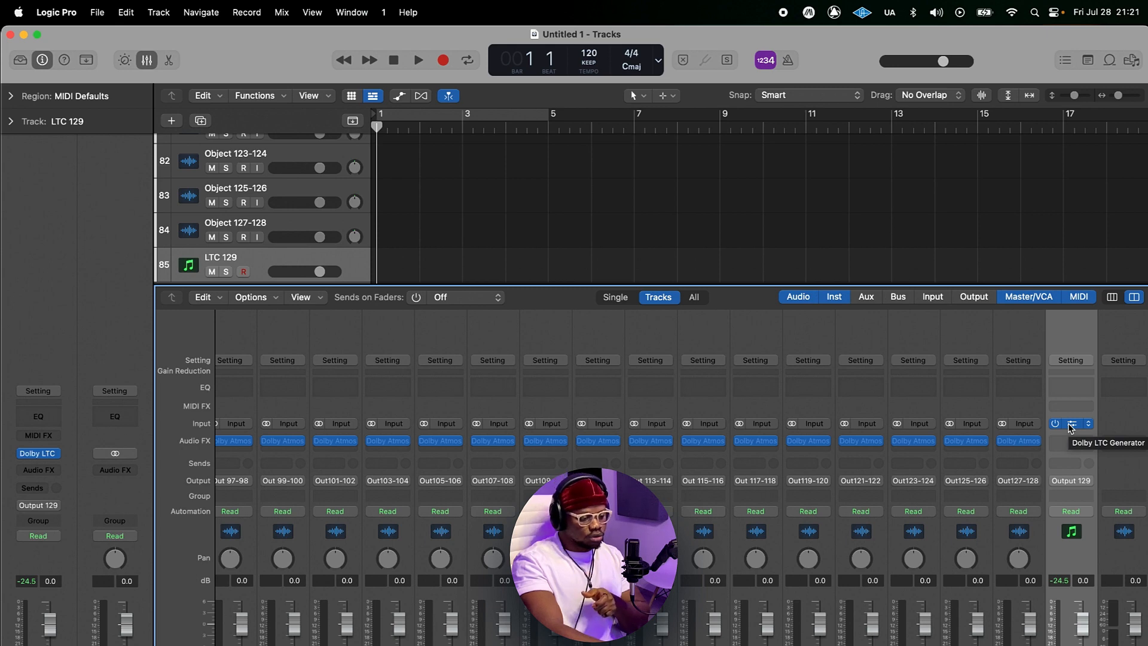
left_click(1071, 424)
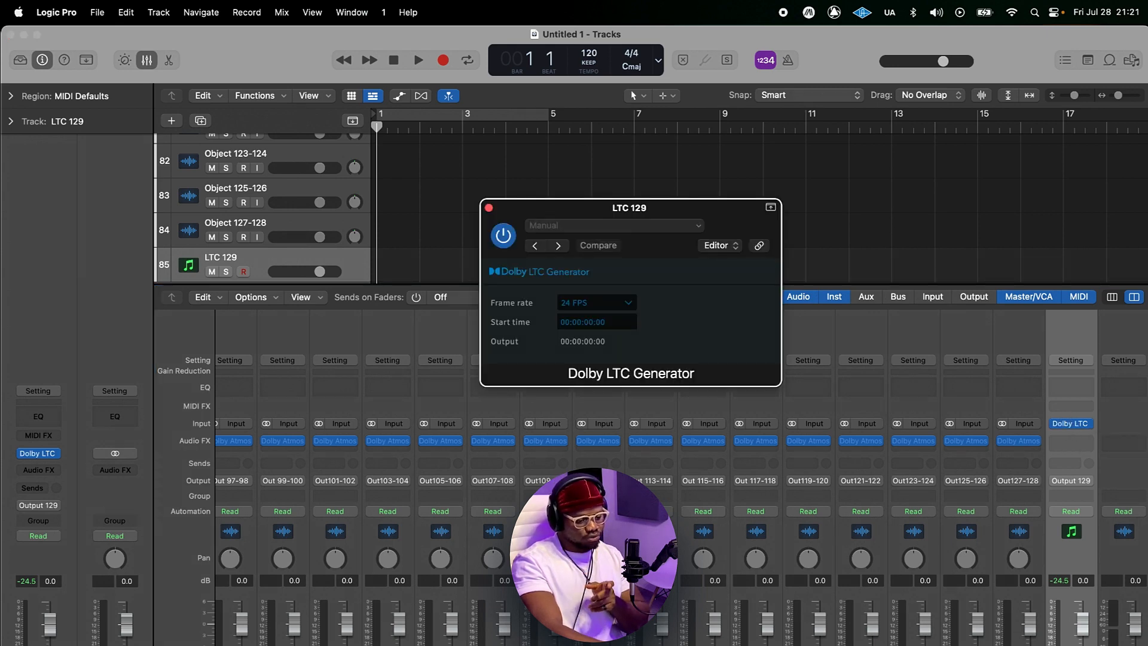
Step: Switch to the Dolby Atmos Renderer and toggle its timecode sync option
key("super+Tab")
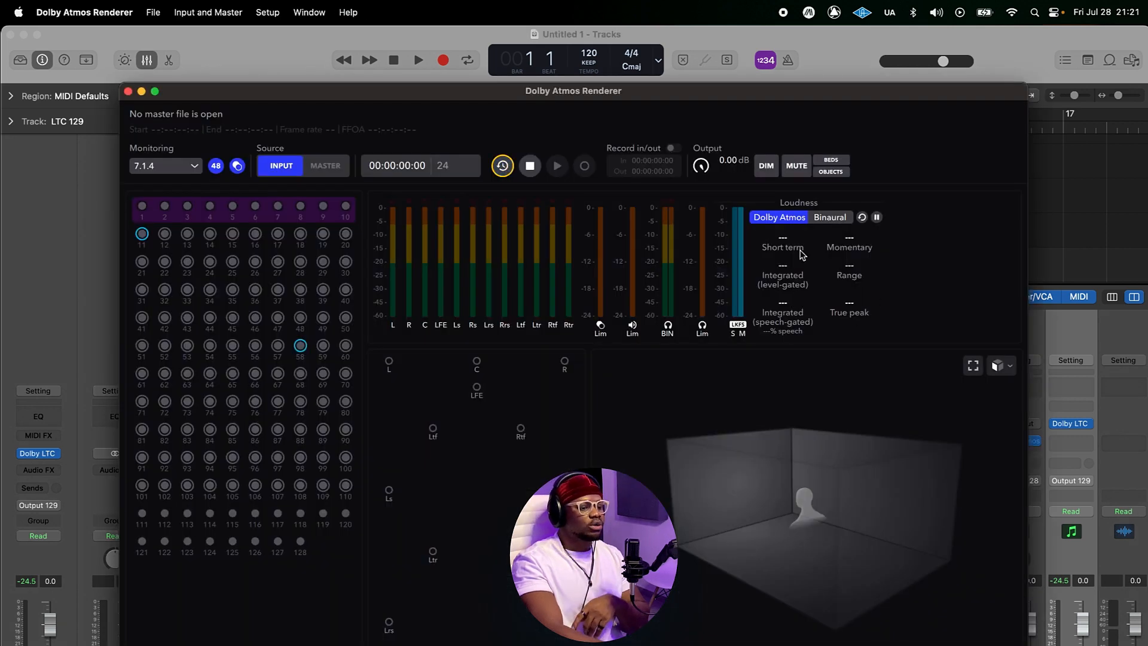
left_click(502, 165)
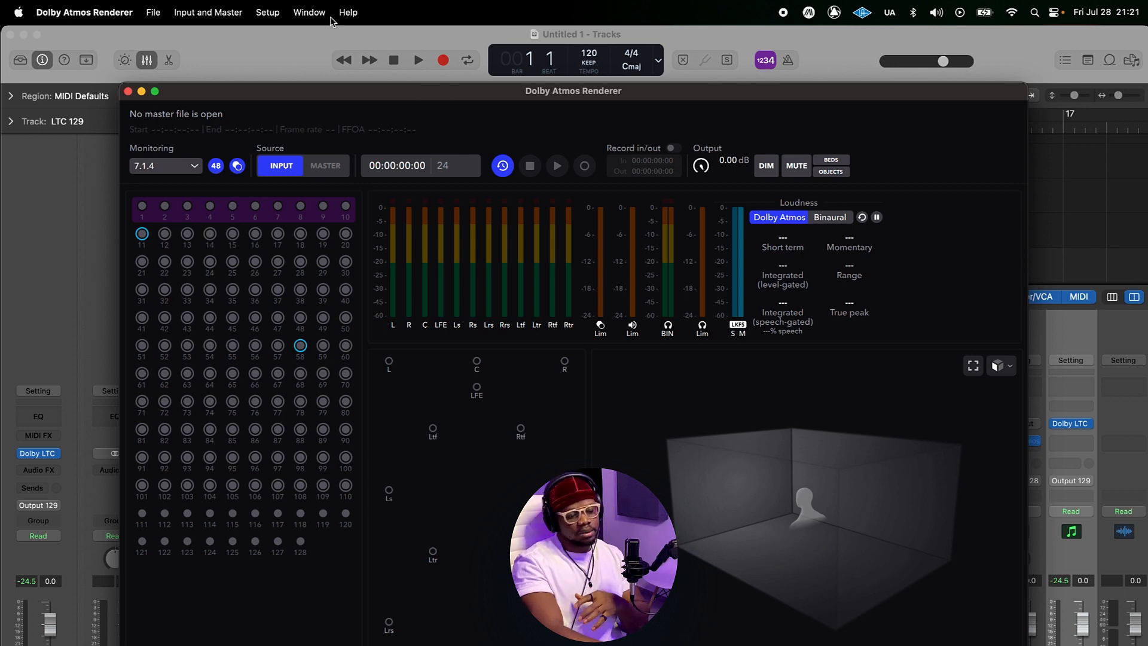
left_click(273, 69)
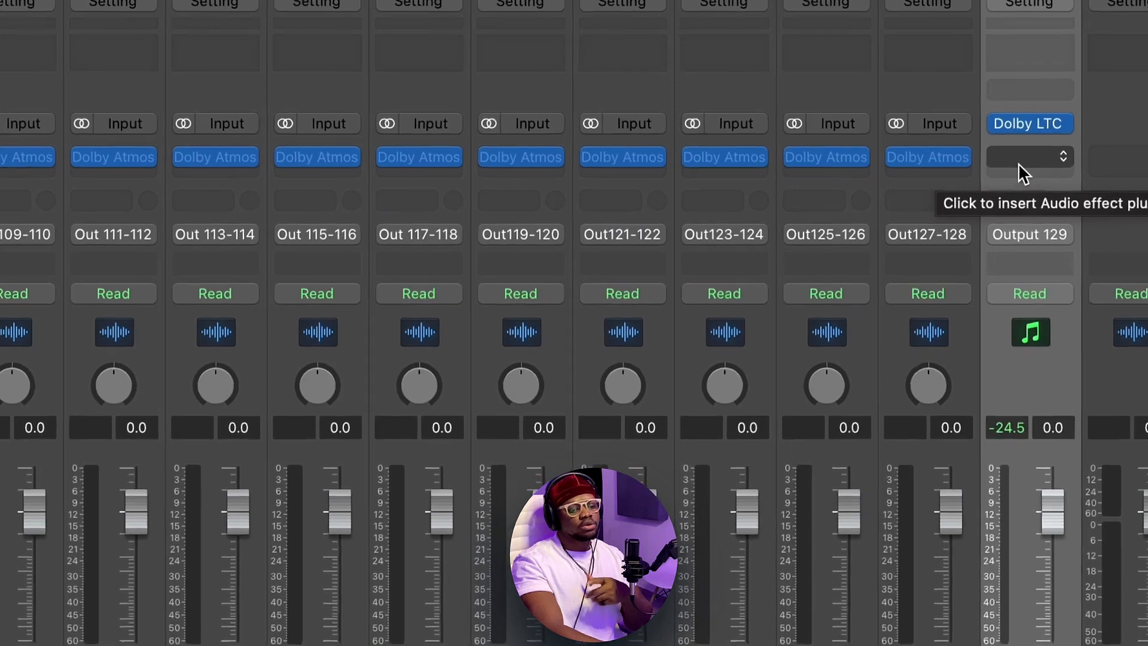
Step: Insert the Dolby Atmos Binaural Settings (Mono) plug-in on an audio effect slot of the LTC 129 channel
left_click(1017, 179)
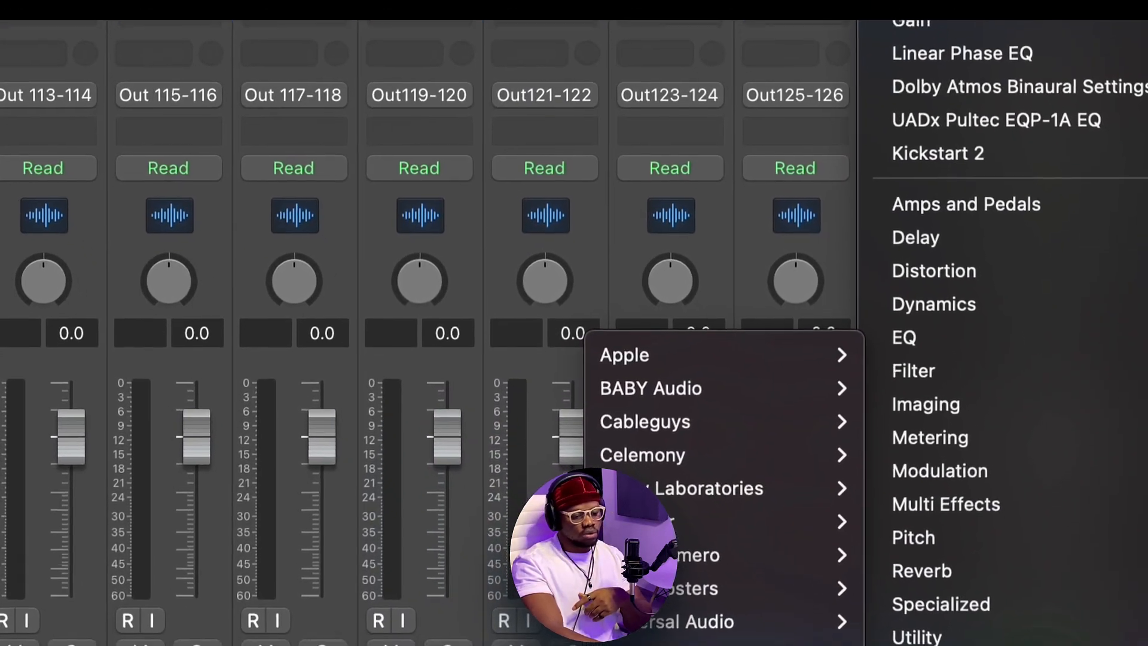
mouse_move(759, 548)
mouse_move(706, 472)
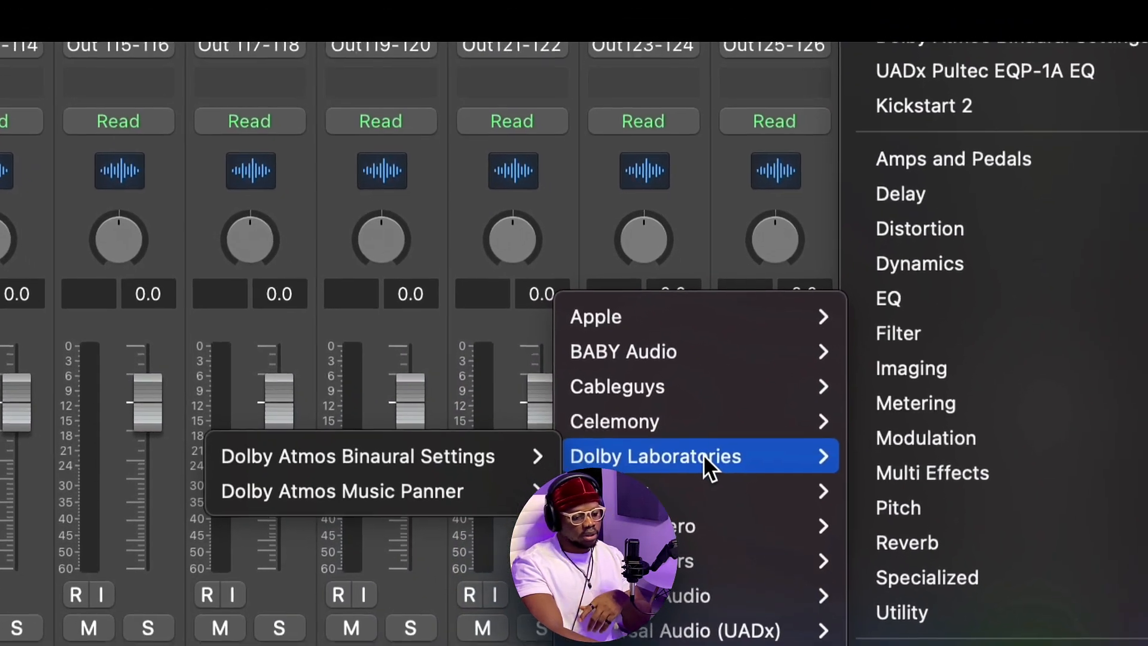
mouse_move(355, 470)
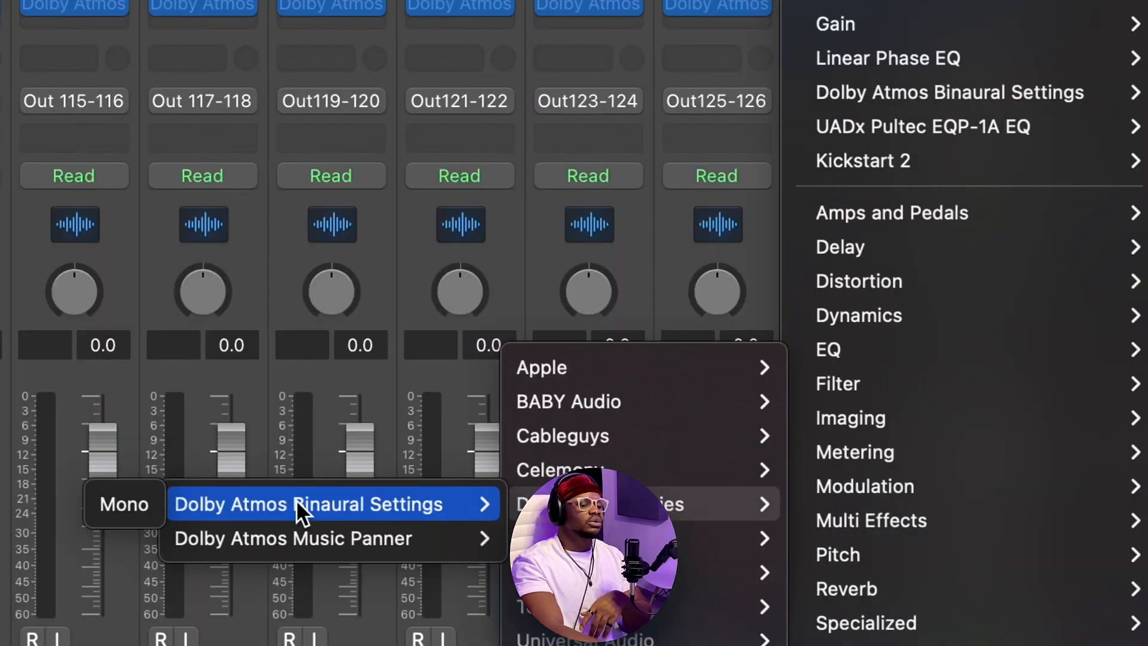
left_click(274, 402)
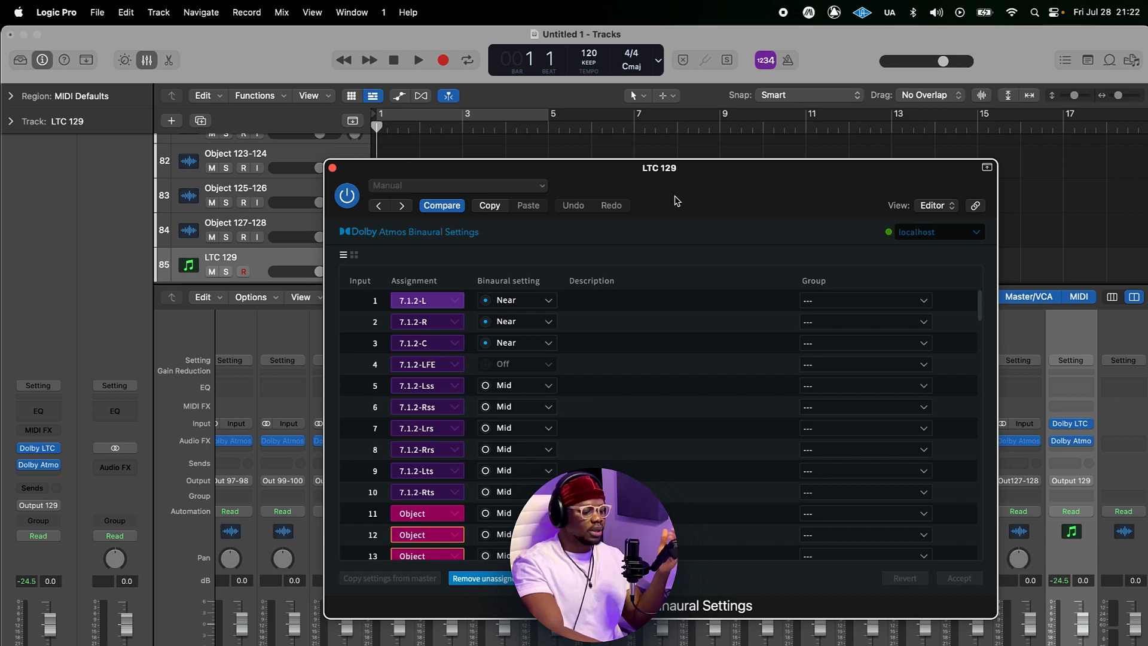
Step: Set the binaural setting of bed inputs 5 through 10 to Near
left_click_drag(710, 180, 735, 150)
scroll(692, 394, "down", 5)
scroll(692, 395, "up", 5)
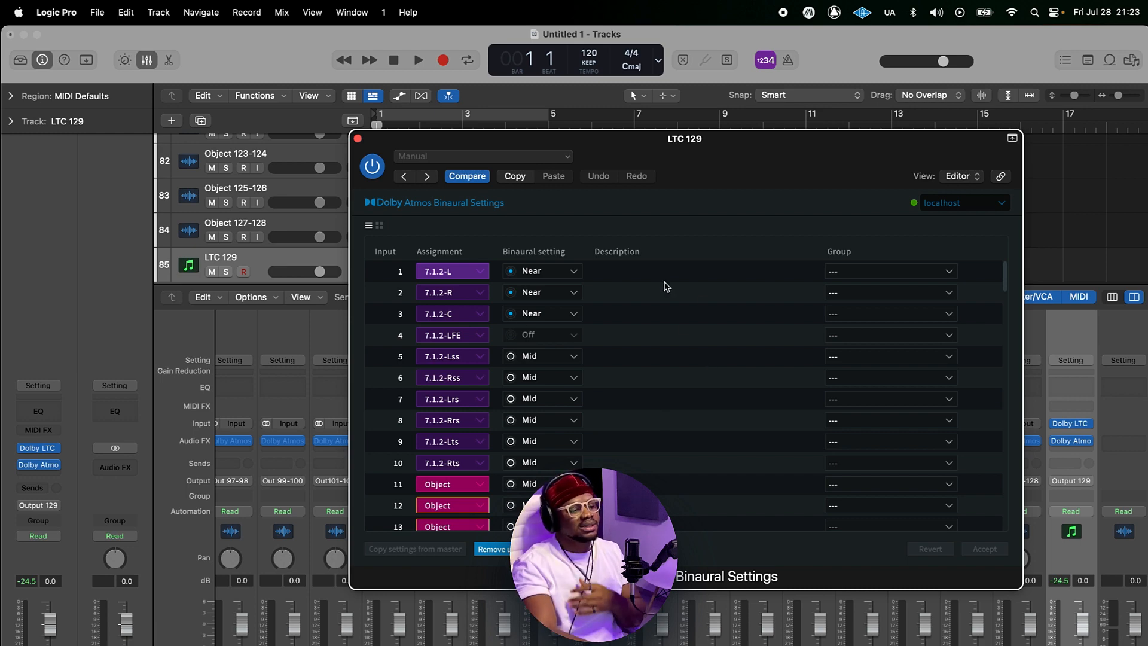
left_click(543, 357)
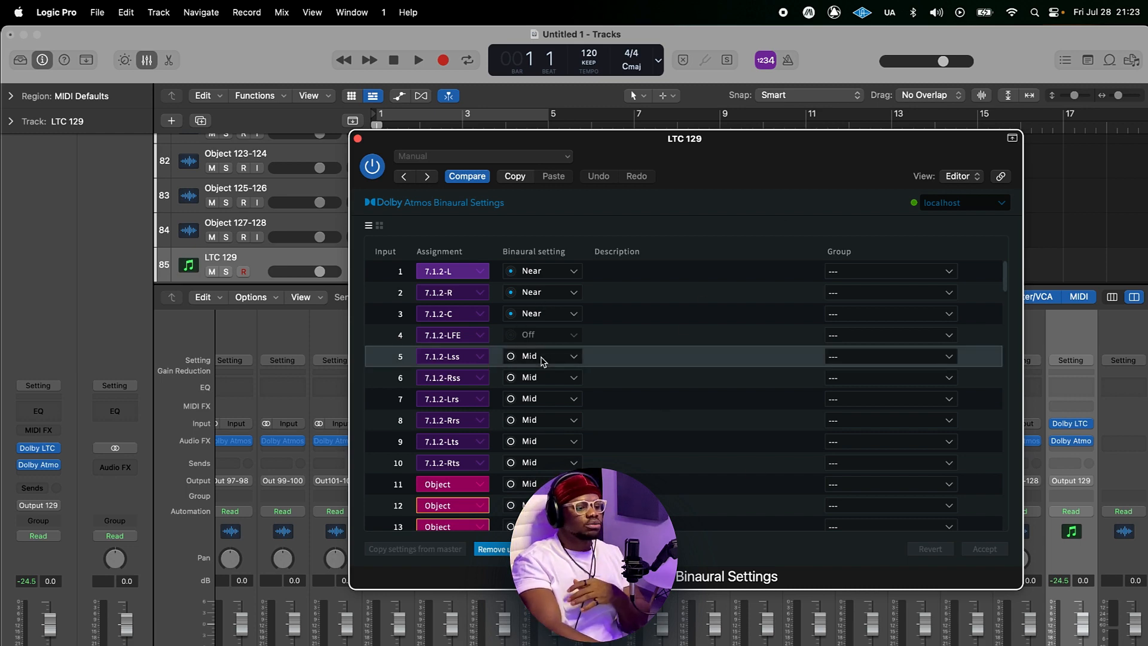
left_click(541, 389)
left_click(540, 379)
left_click(539, 409)
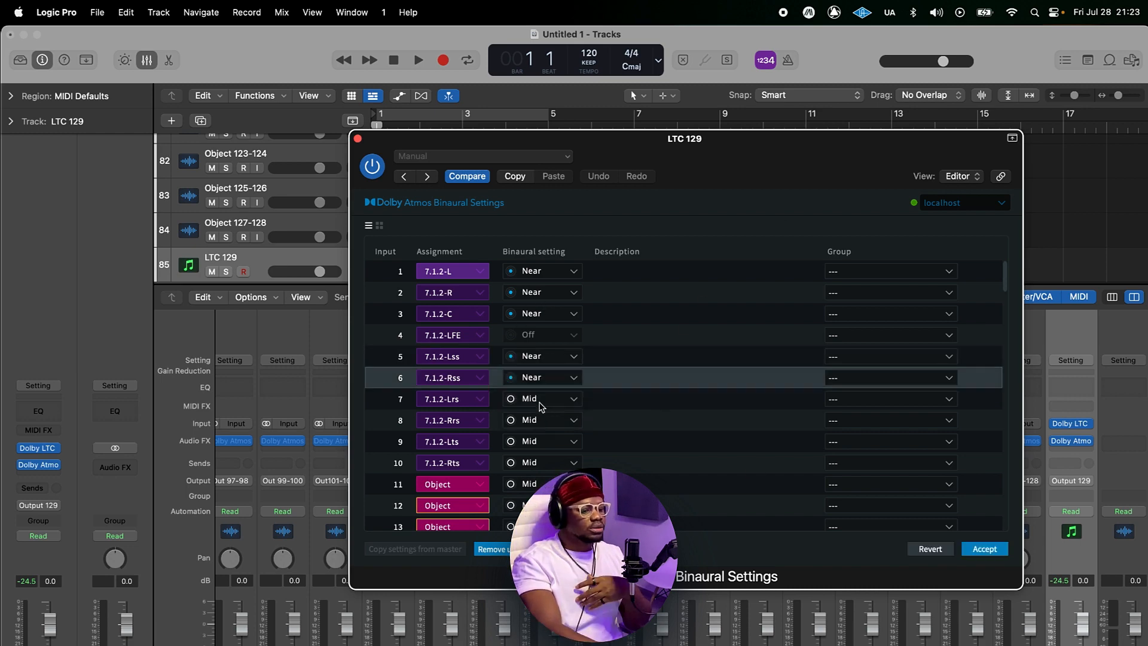
left_click(539, 402)
left_click(537, 431)
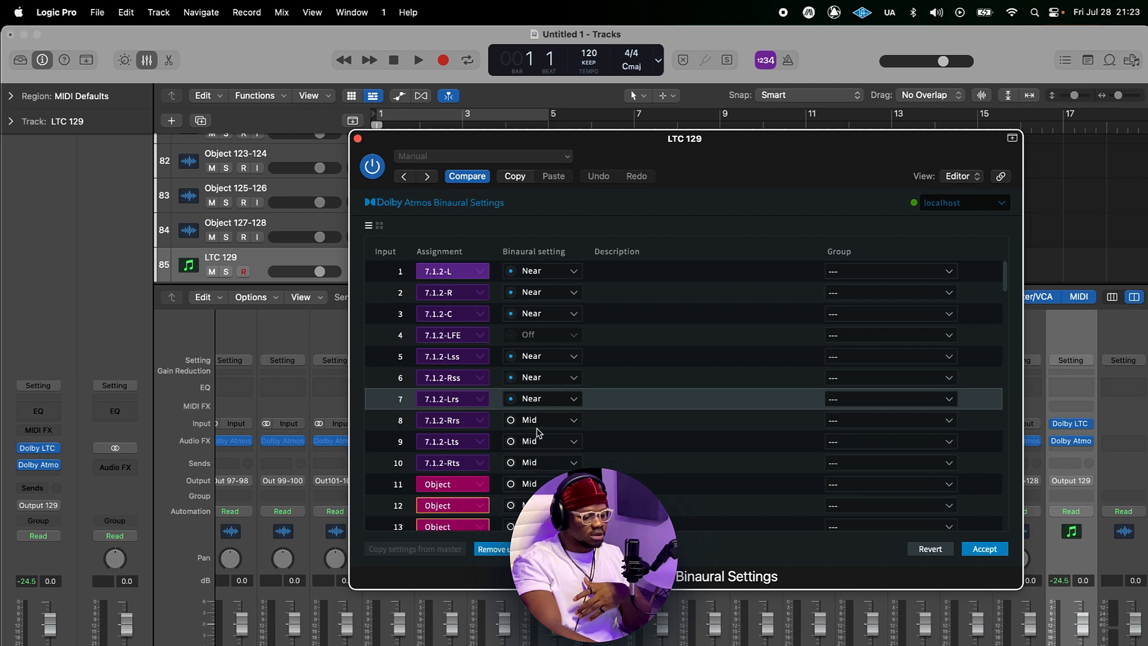
left_click(540, 420)
left_click(543, 454)
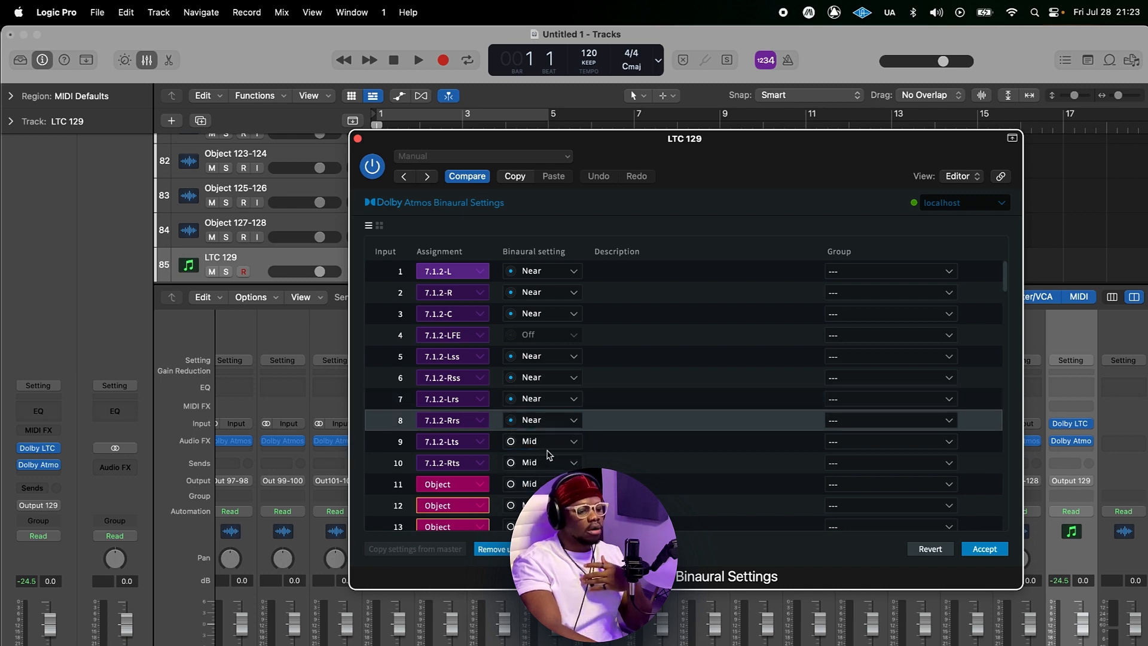
left_click(542, 442)
left_click(538, 464)
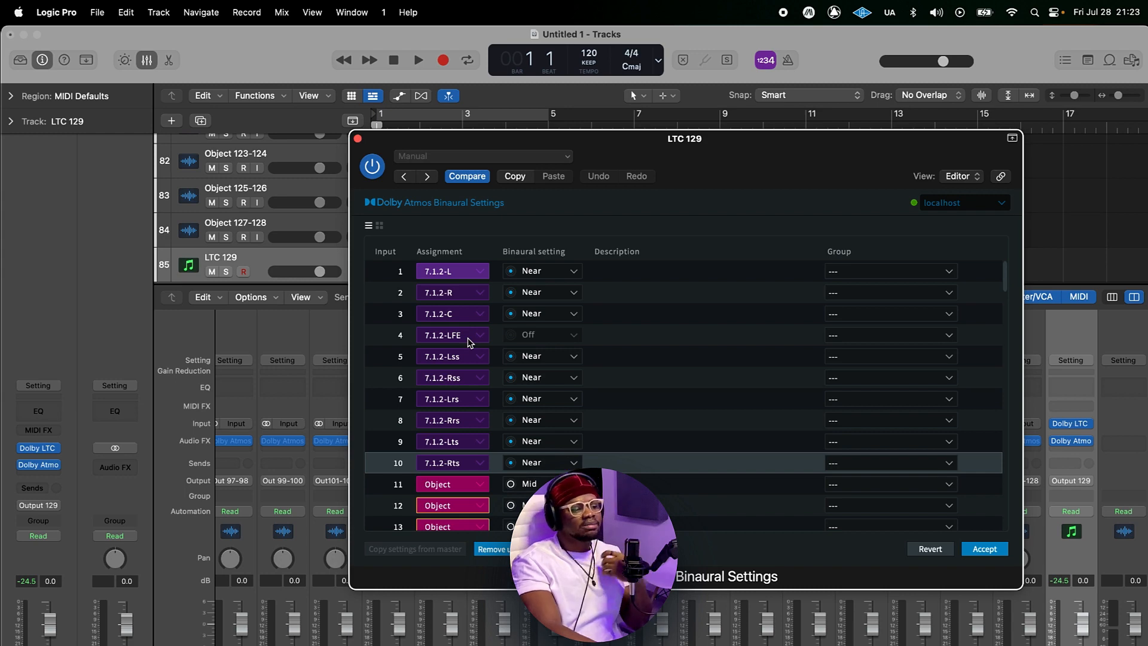
Step: Review the object inputs and accept the binaural settings changes
scroll(653, 414, "down", 3)
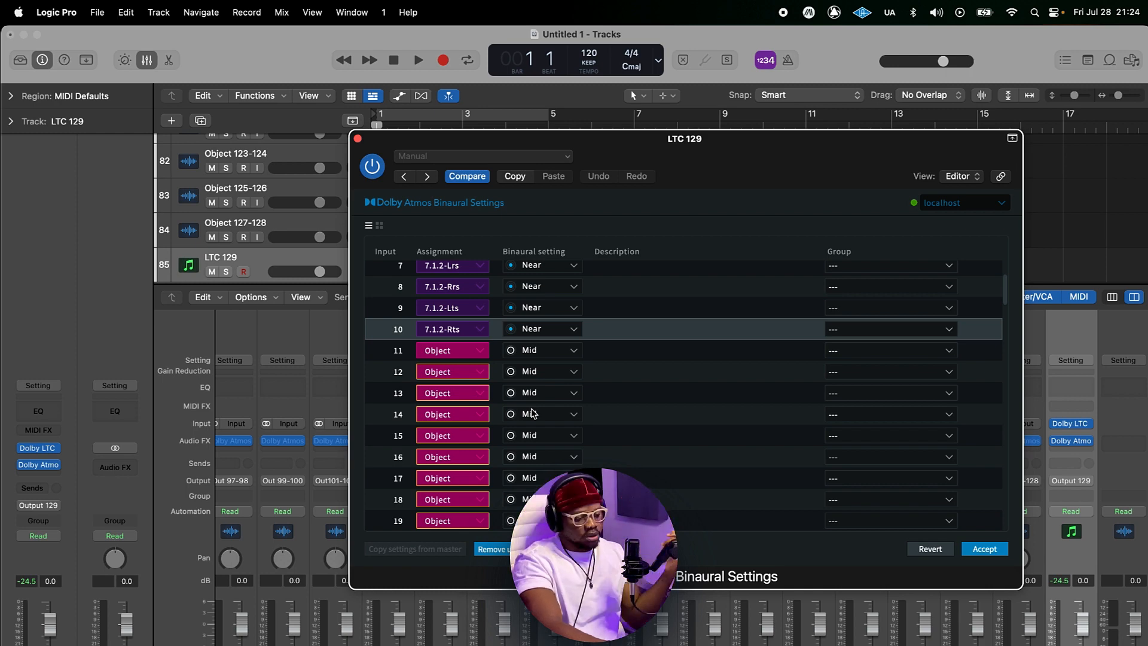
left_click_drag(743, 148, 548, 228)
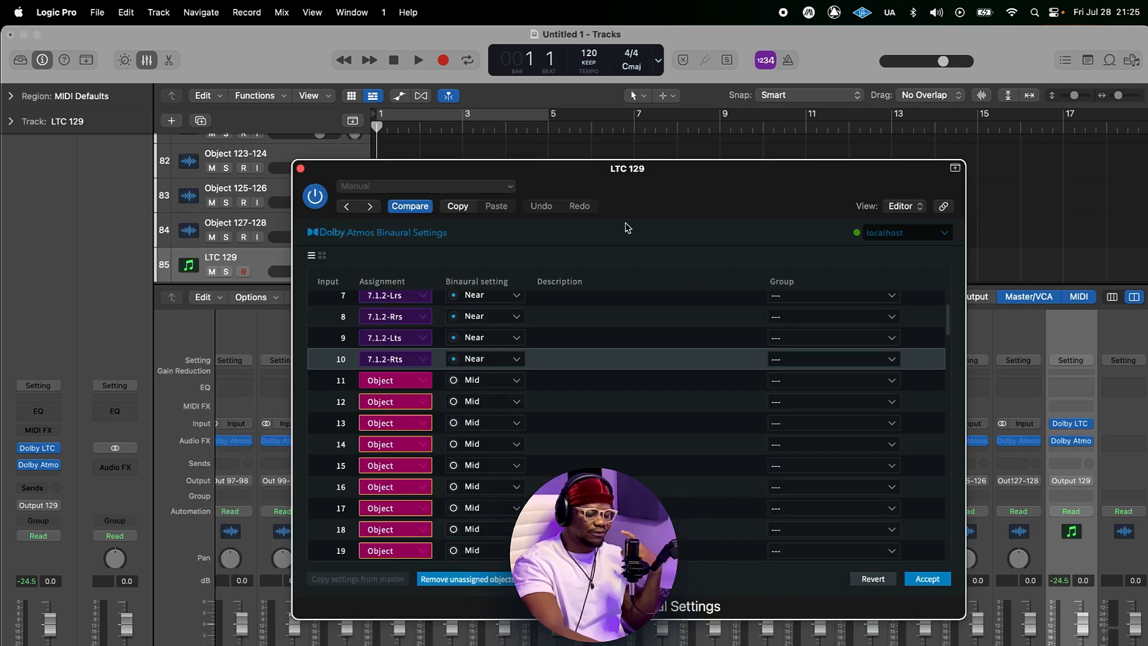
left_click(927, 579)
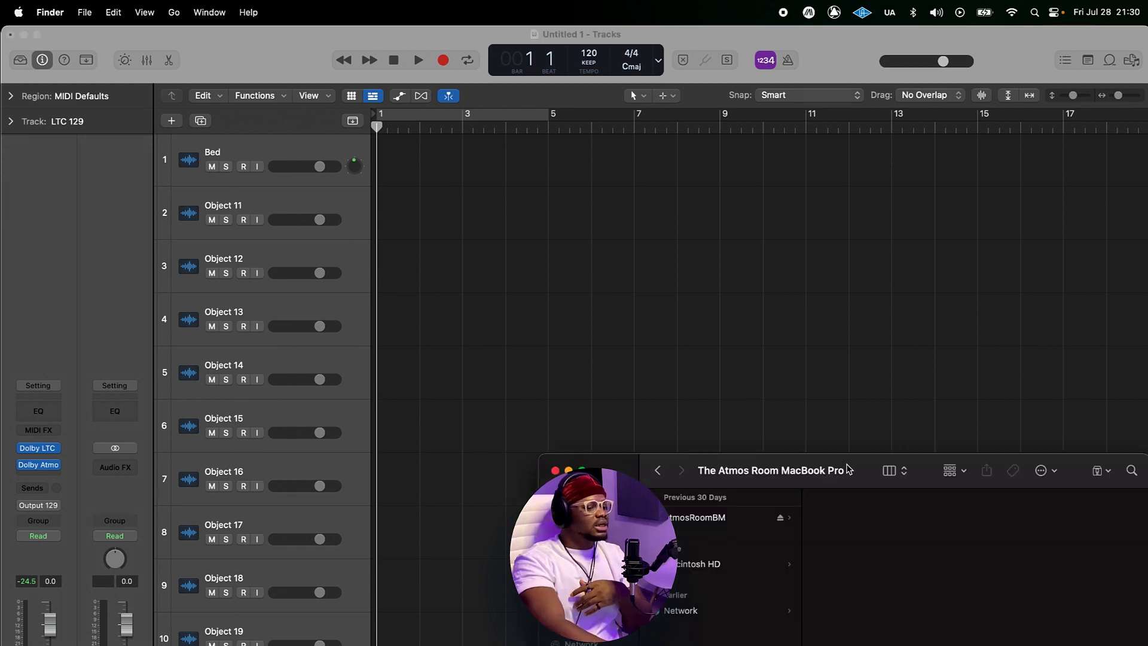
Step: Drag Piano 1.wav from the Kanayo Stems for Atmos folder onto the Object 11 track
left_click_drag(856, 467, 769, 289)
left_click(657, 345)
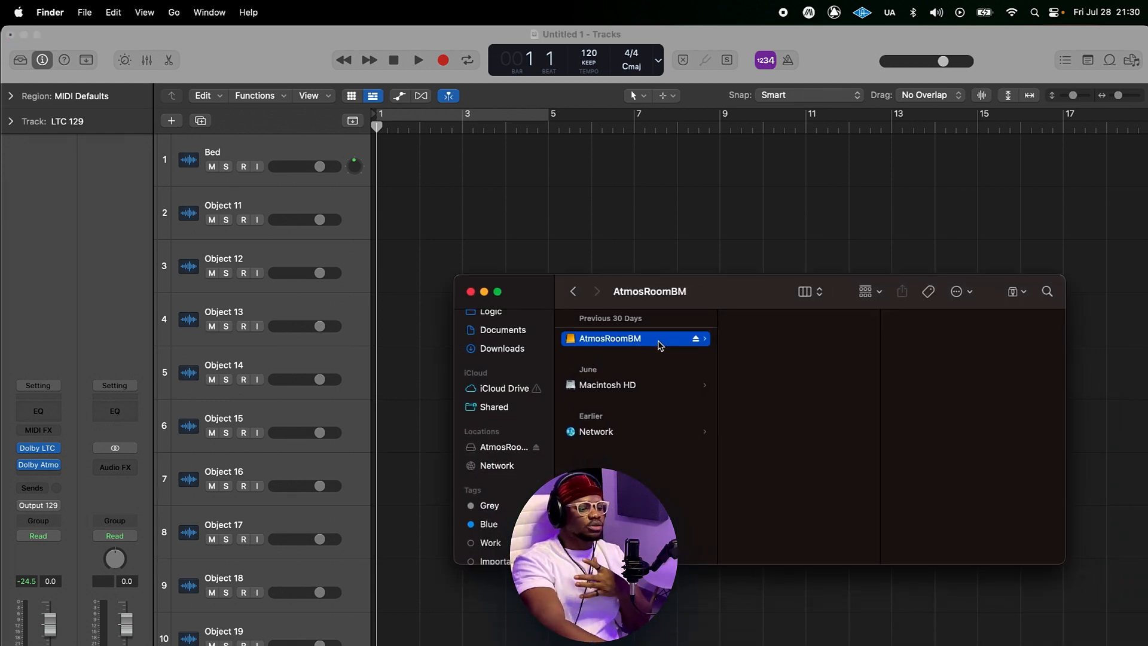
left_click_drag(707, 307, 711, 320)
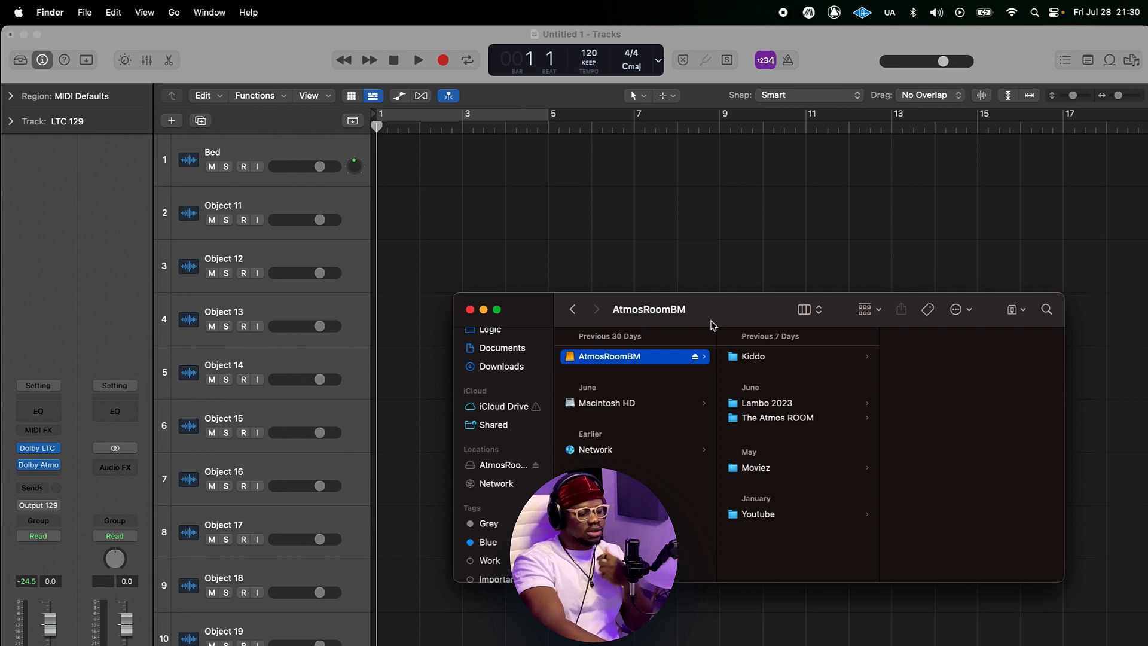
left_click_drag(711, 323, 718, 351)
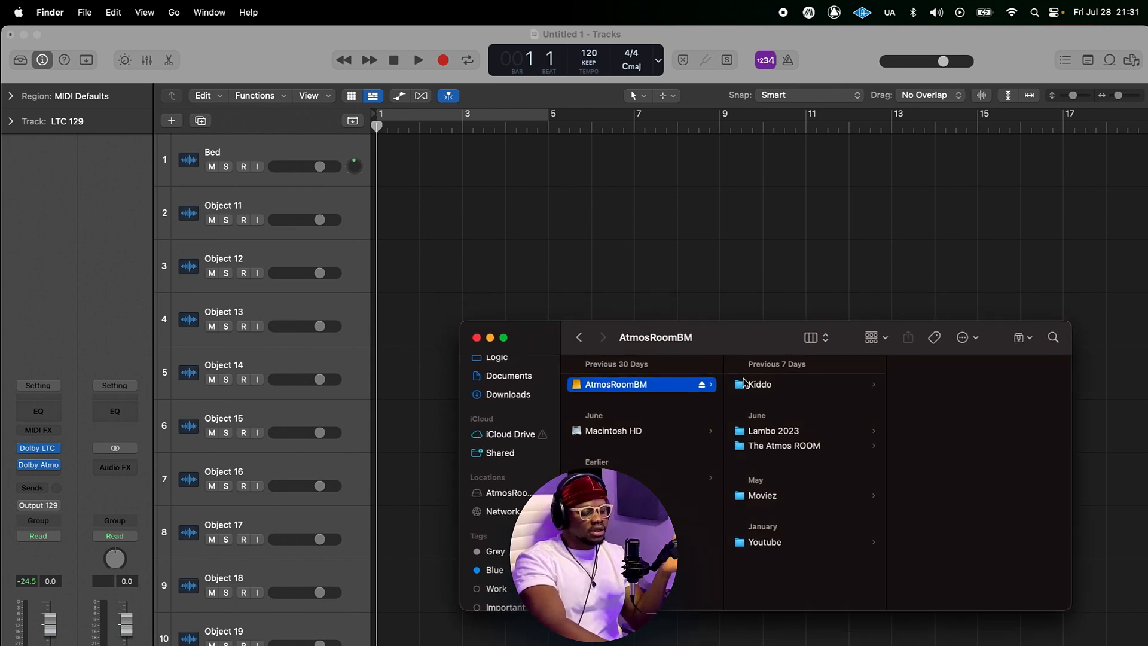
left_click_drag(729, 344, 723, 354)
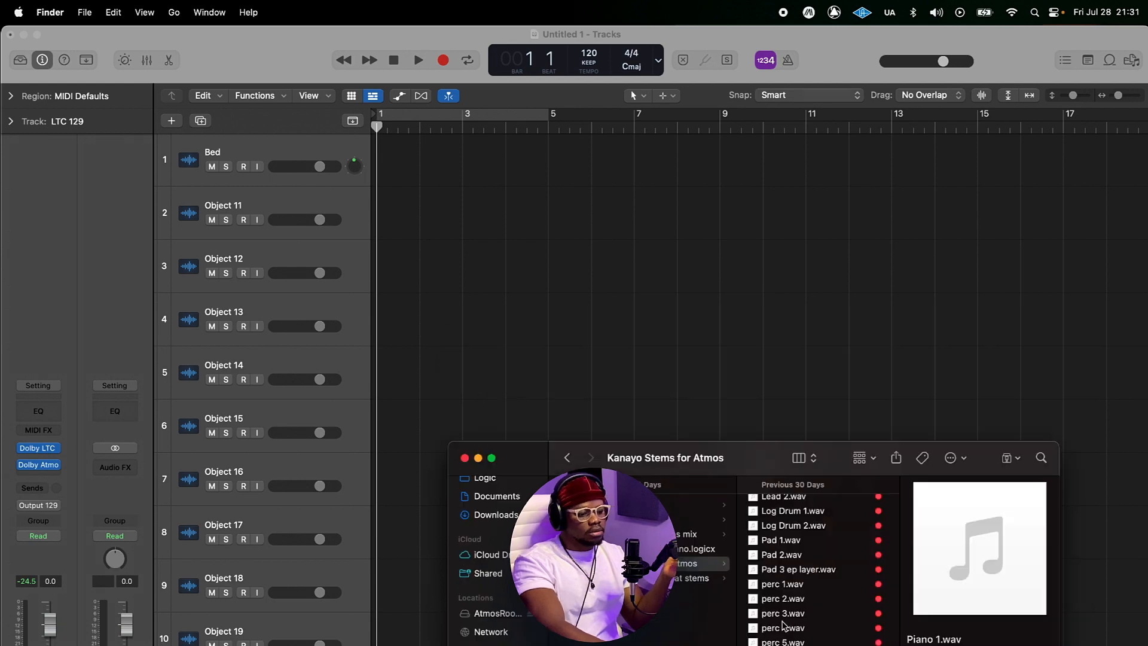
left_click_drag(785, 625, 381, 231)
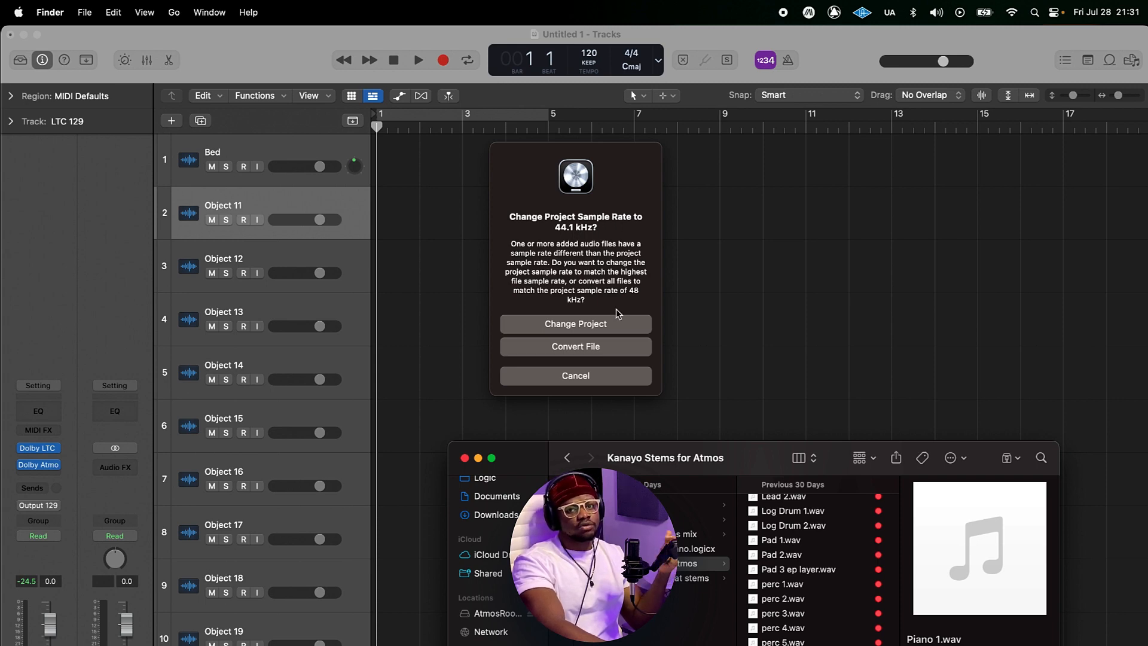
Step: Convert the file to the project sample rate, convert the track format to stereo, and import the file's tempo
left_click(601, 350)
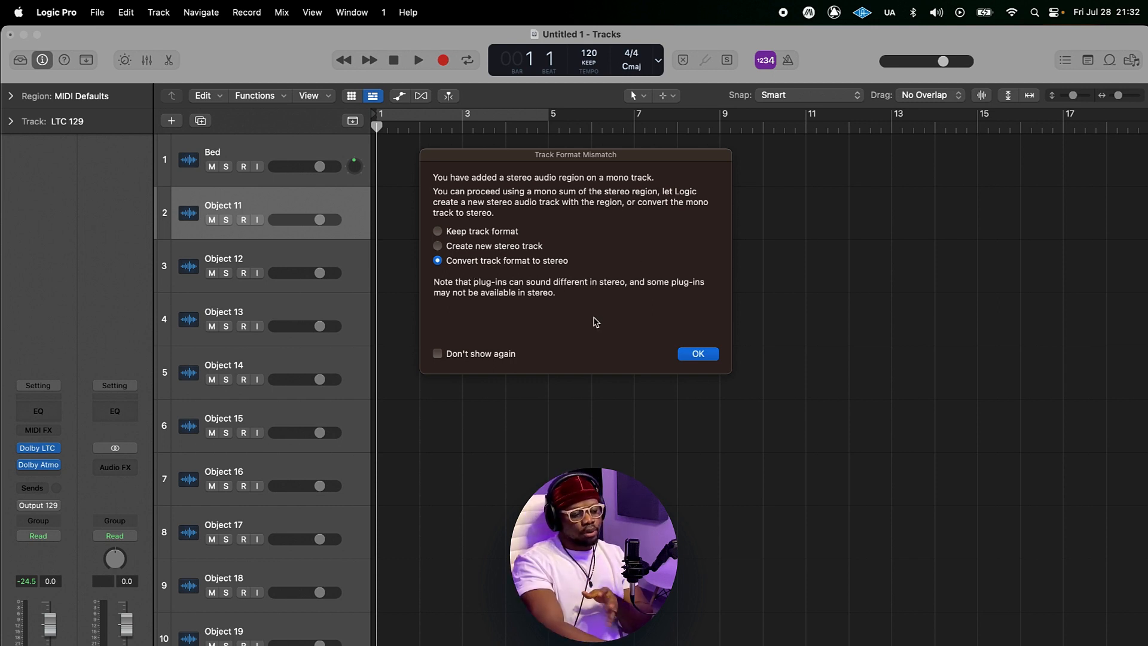
left_click(709, 359)
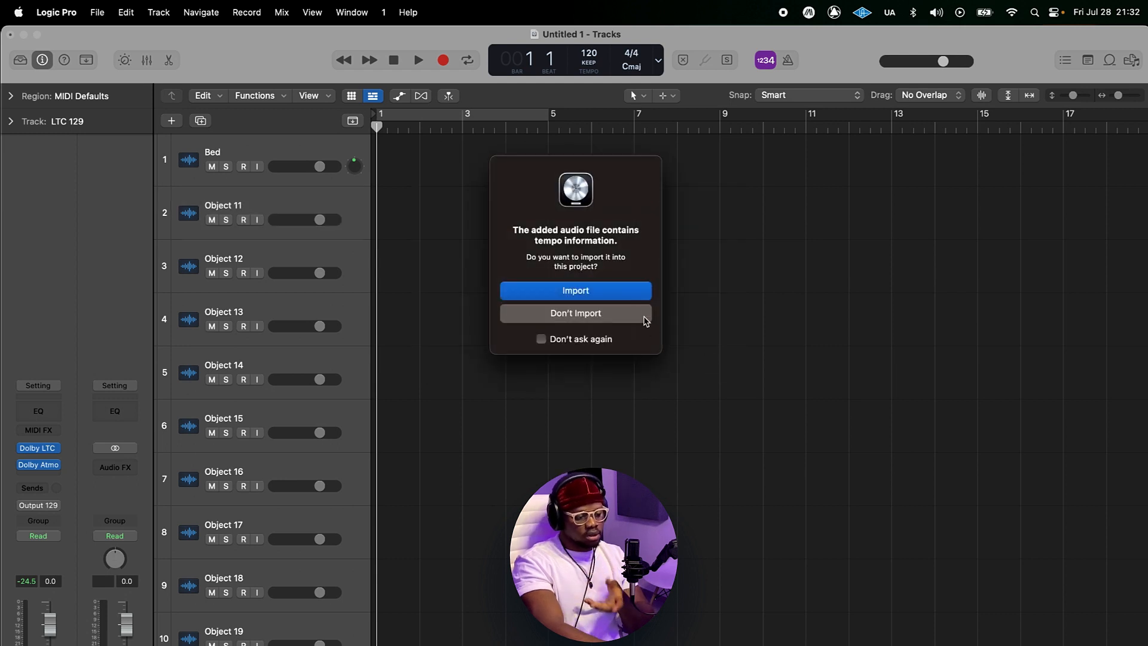
left_click(603, 295)
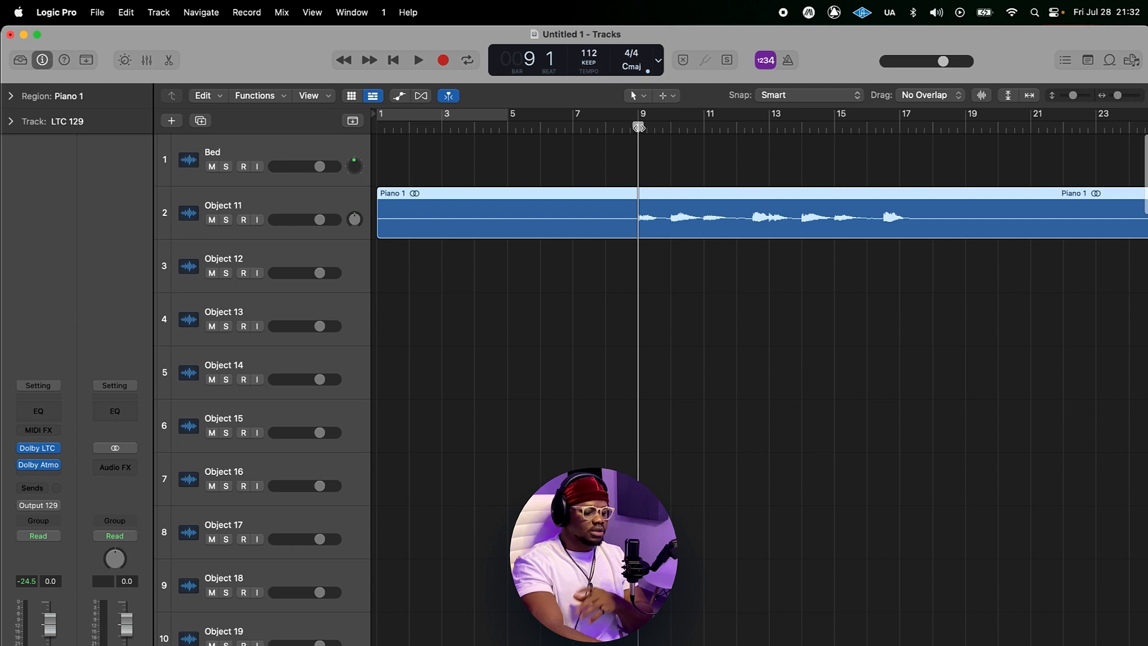
Step: Play the piano region while monitoring its input in the Dolby Atmos Renderer
key("space")
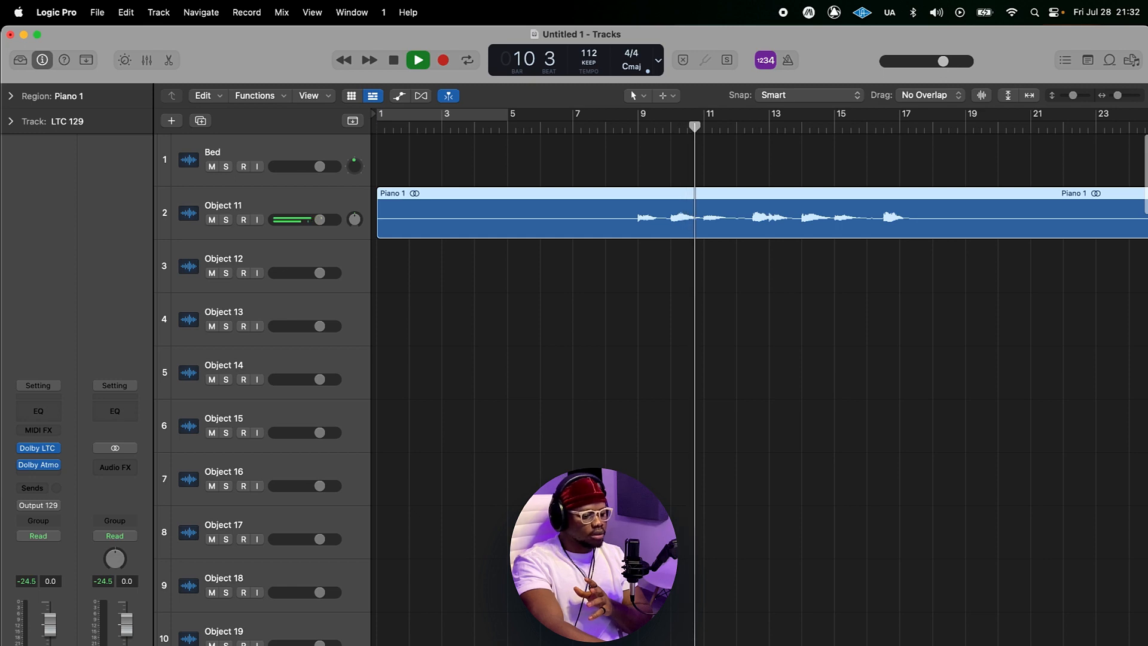
key("super+Tab")
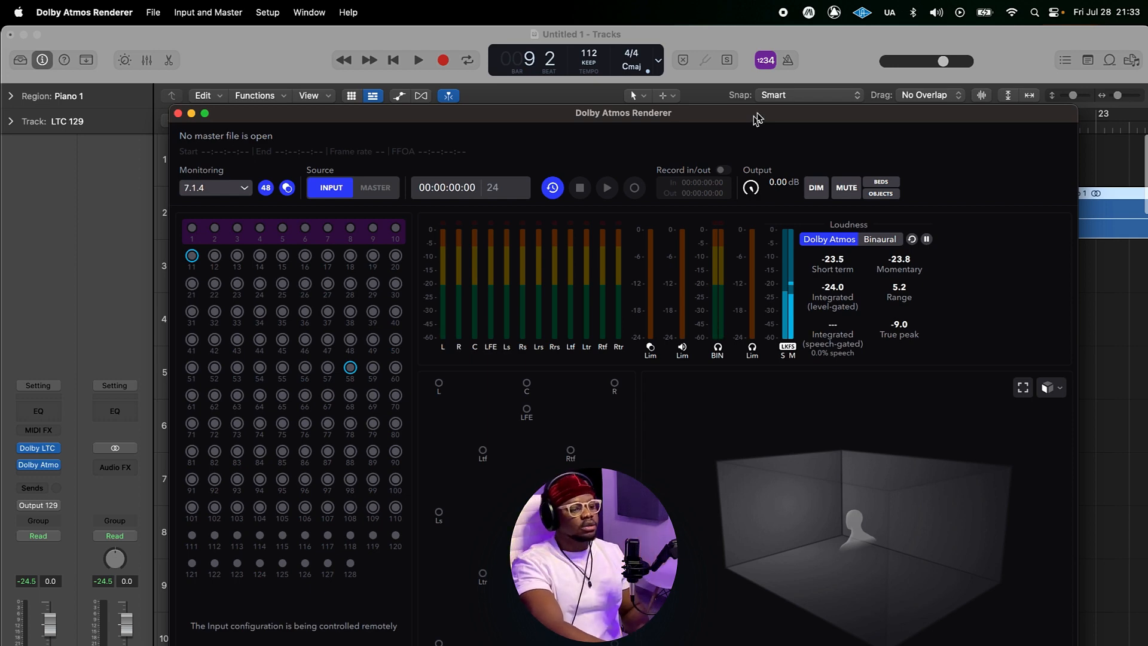
left_click_drag(699, 120, 727, 119)
key("space")
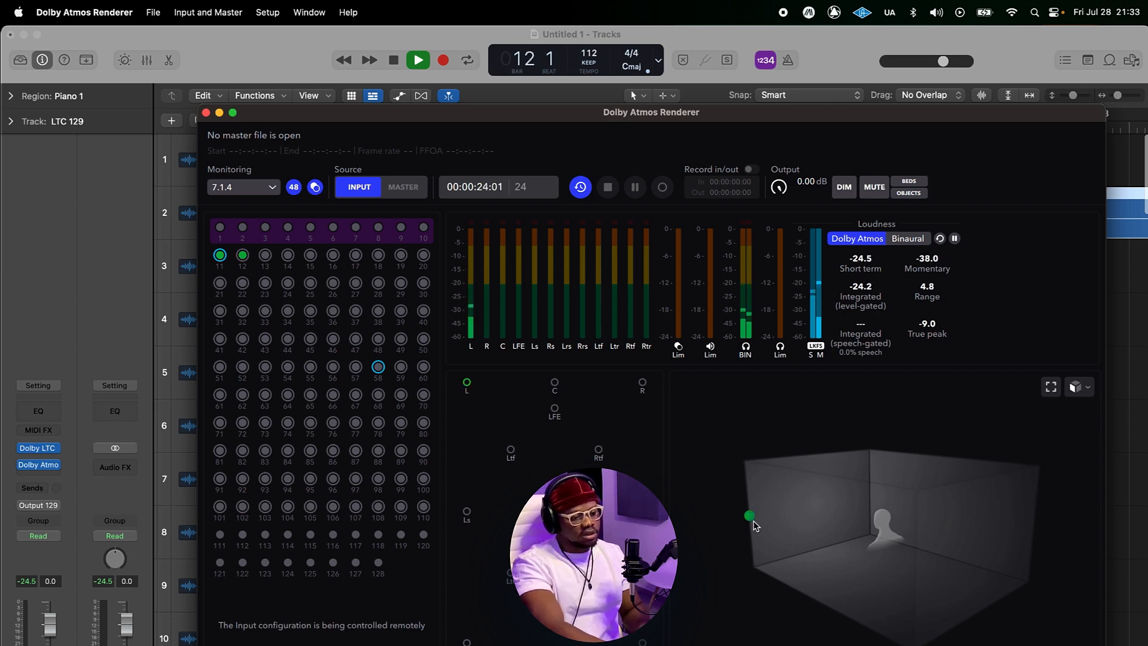
key("space")
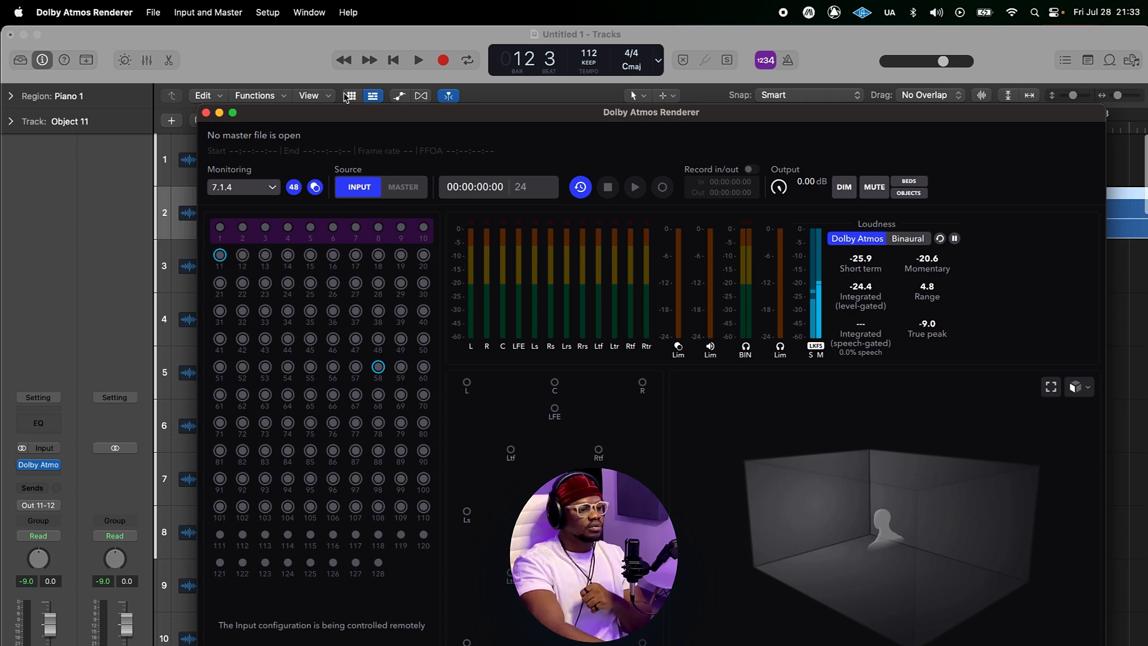
Step: Open the Dolby Atmos Music Panner on Object 11 and pair it with object 12
left_click(306, 76)
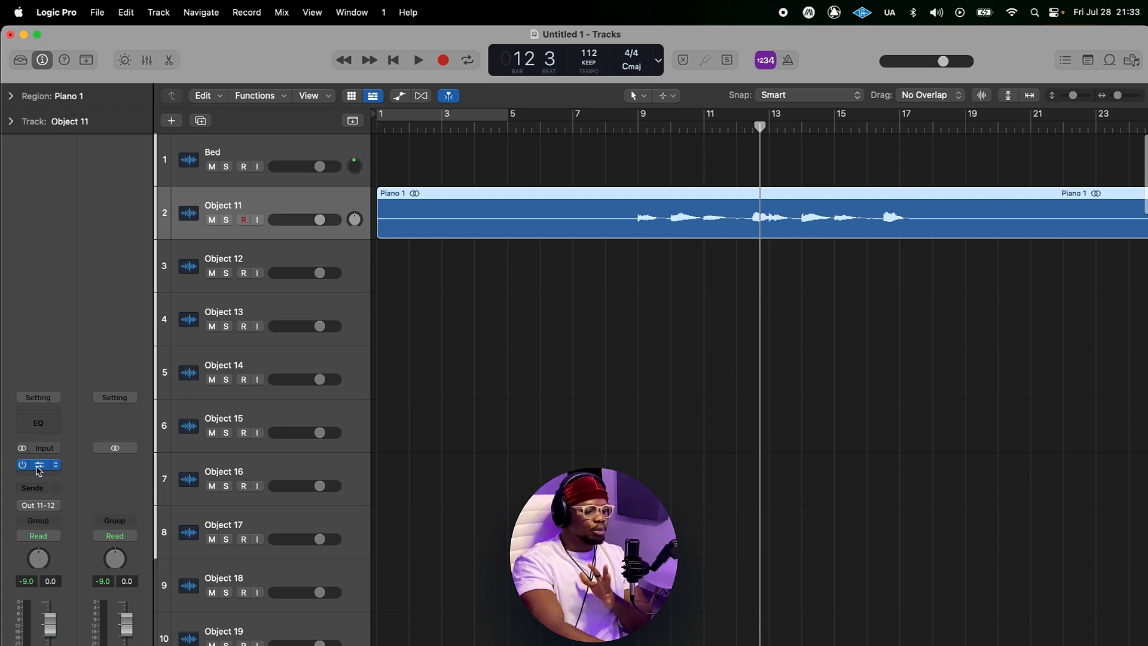
left_click(38, 467)
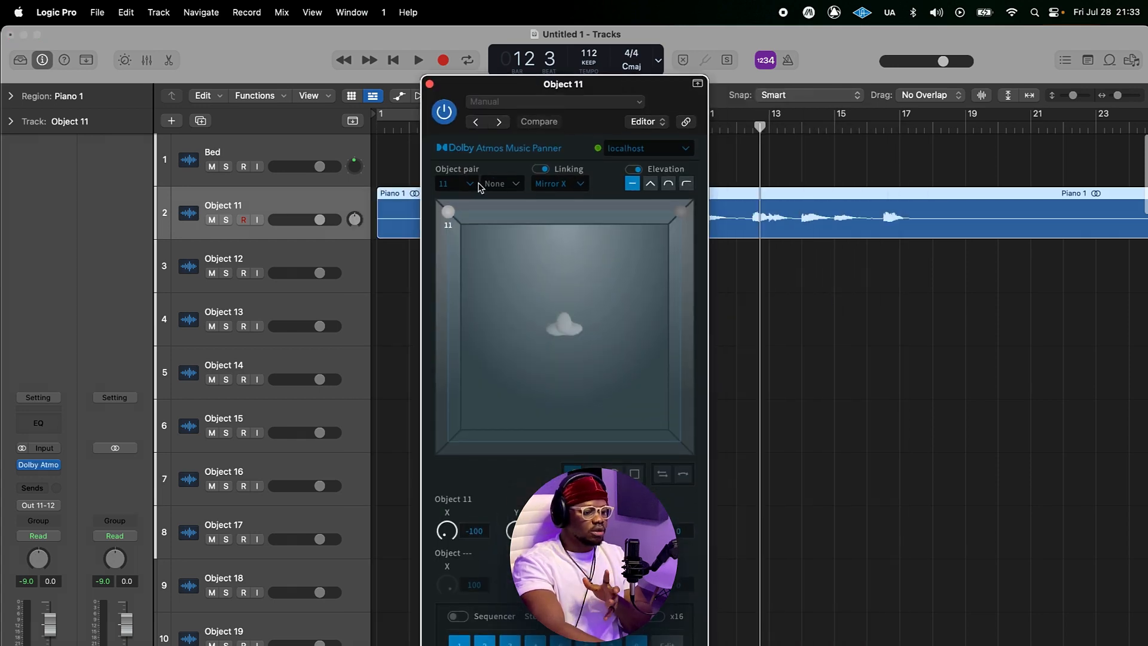
left_click(518, 184)
left_click(502, 401)
left_click_drag(663, 90, 566, 65)
Step: Play the project and watch objects 11 and 12 in the Renderer
key("space")
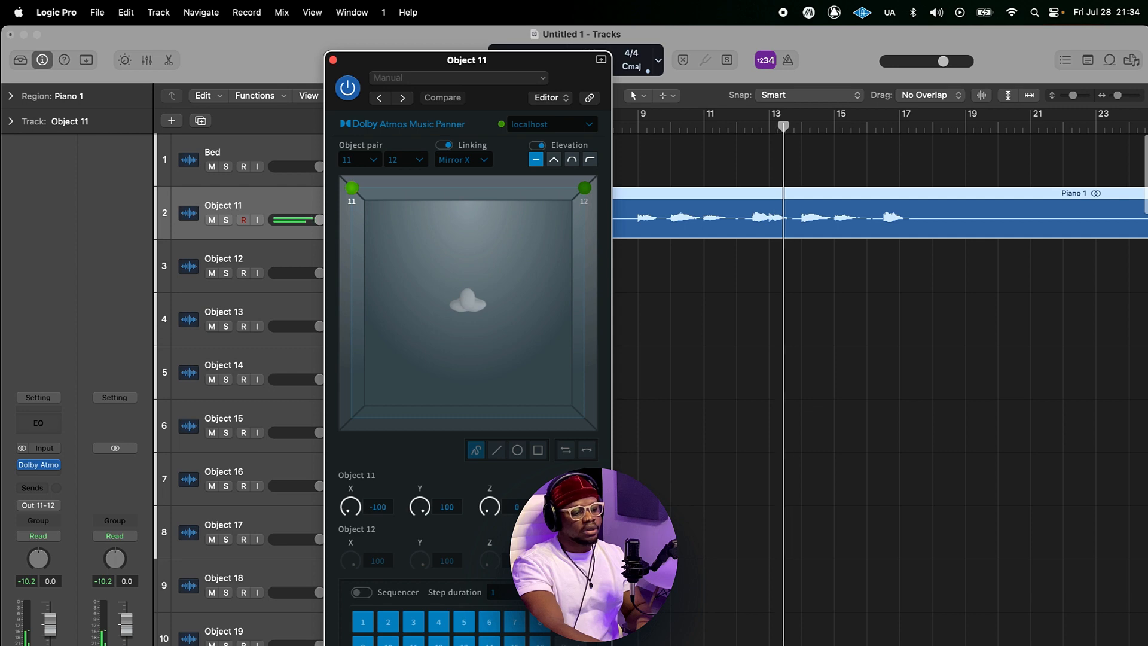
key("super+Tab")
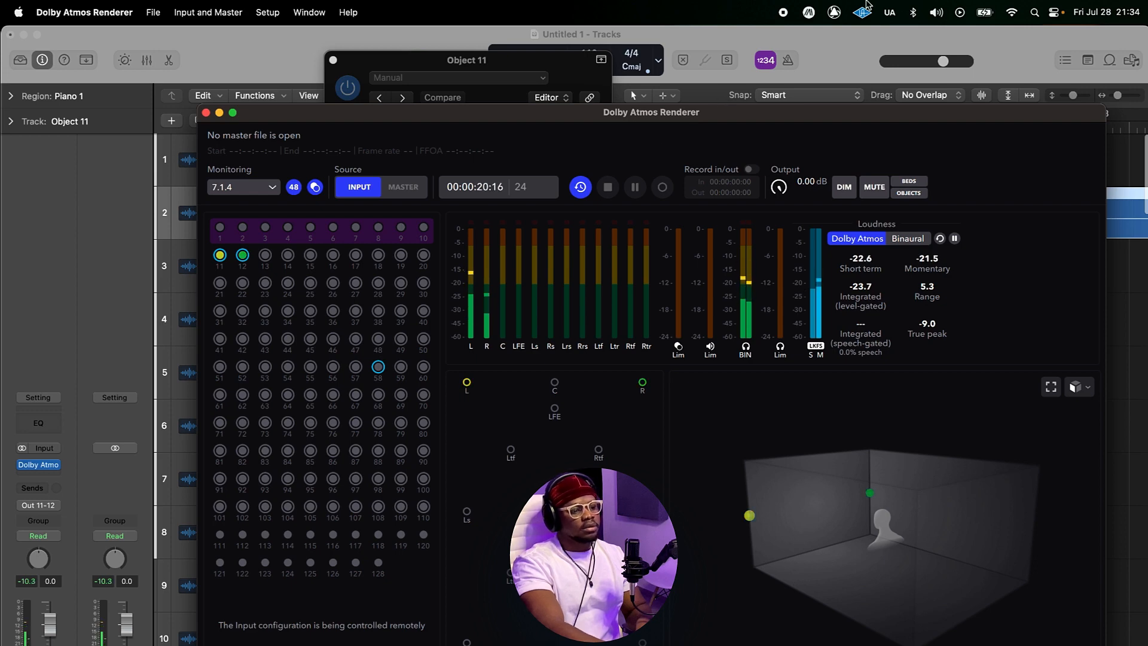
left_click(726, 99)
left_click_drag(708, 99, 724, 108)
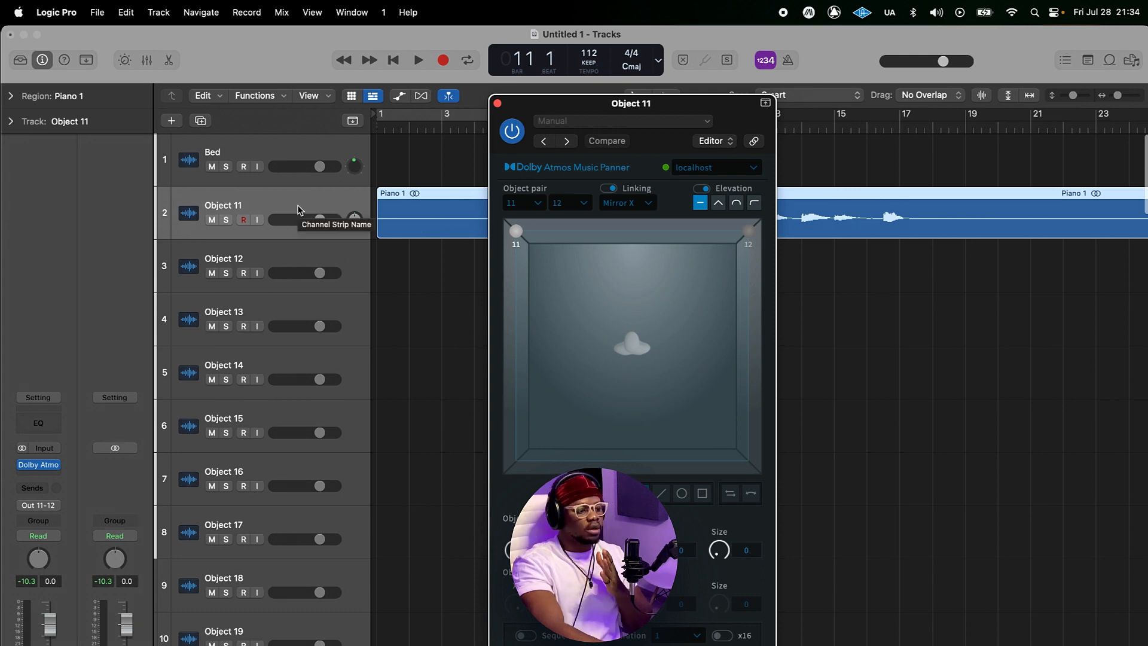
left_click_drag(513, 178, 498, 179)
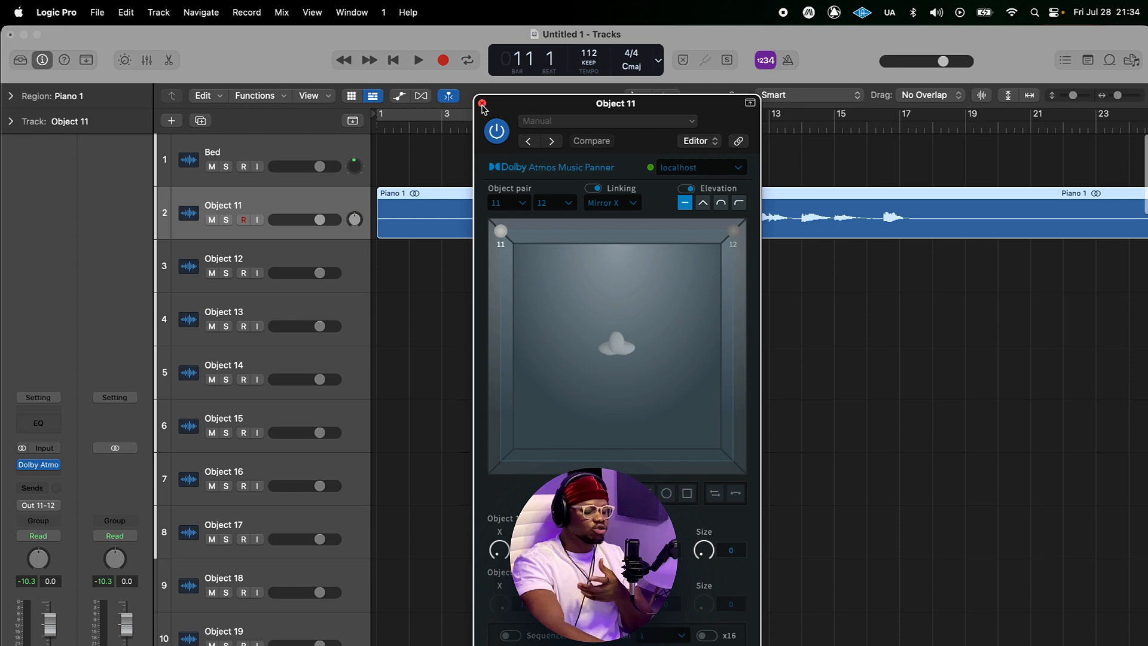
left_click_drag(516, 106, 707, 141)
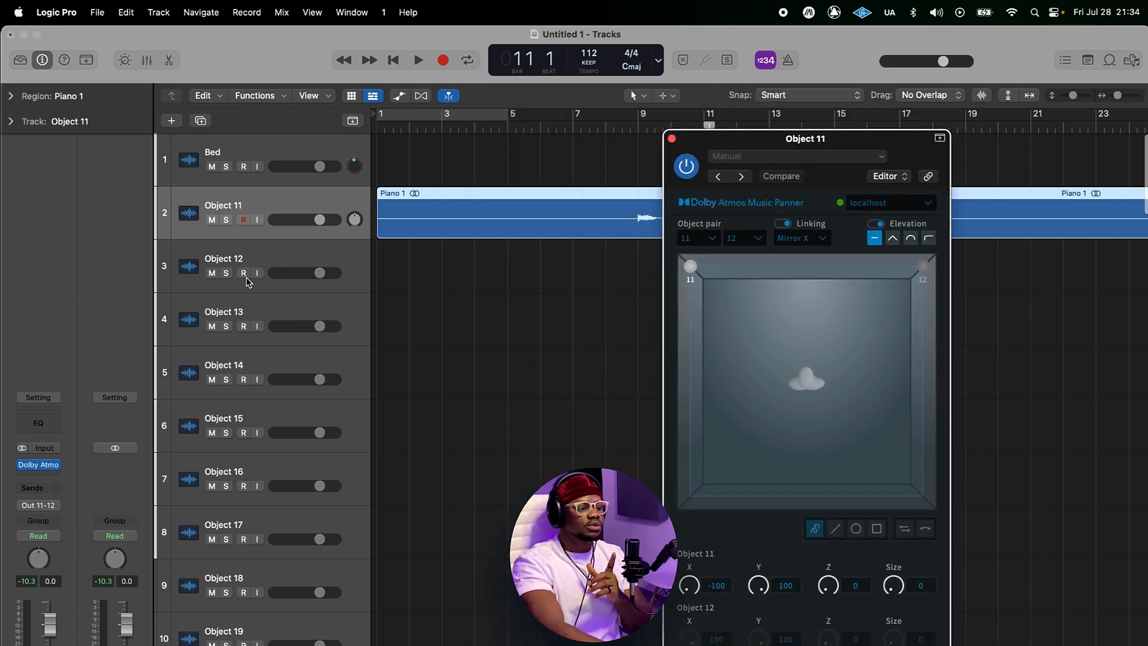
Step: Inspect the Object 12, Object 13 and Object 59-60 tracks and their Renderer inputs
left_click(269, 262)
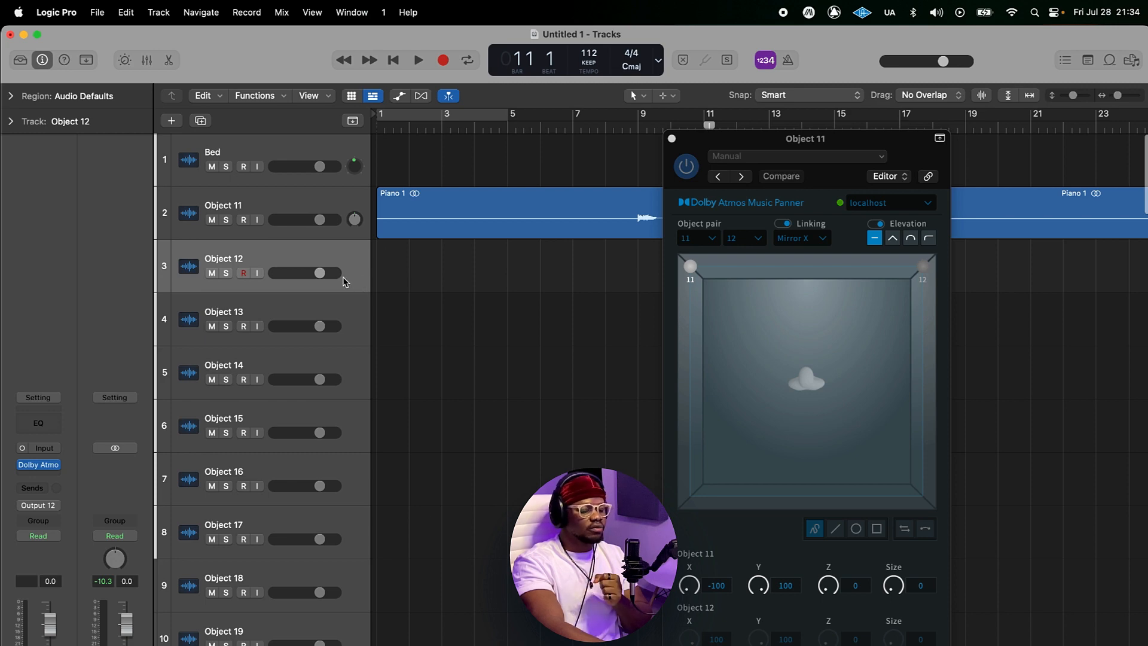
left_click(347, 314)
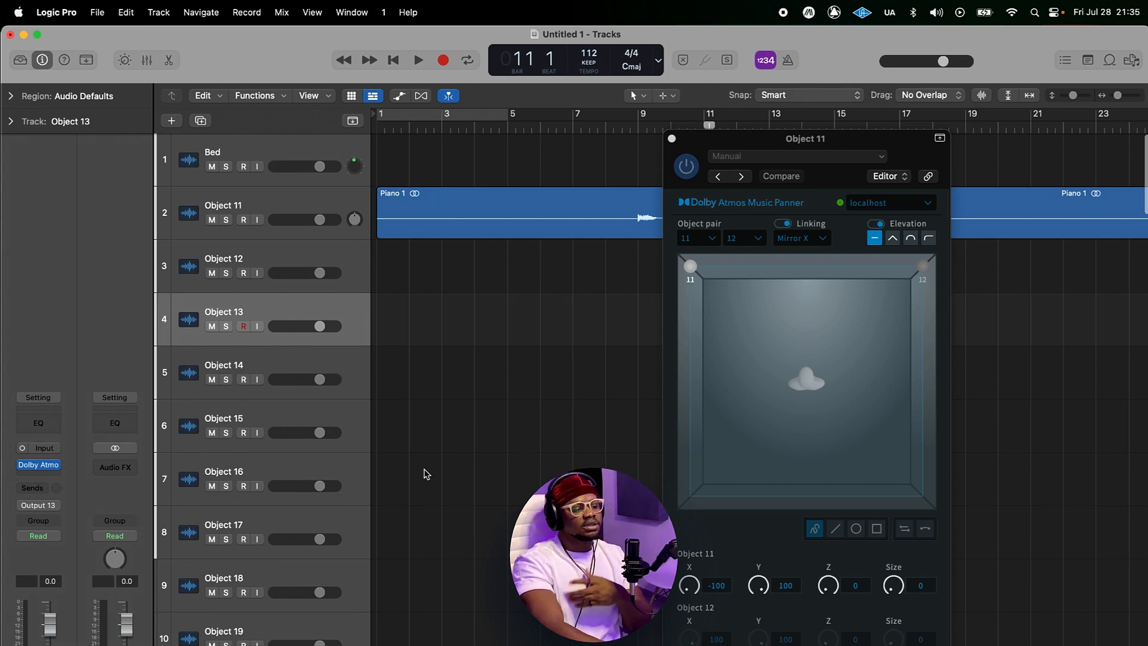
scroll(456, 547, "down", 20)
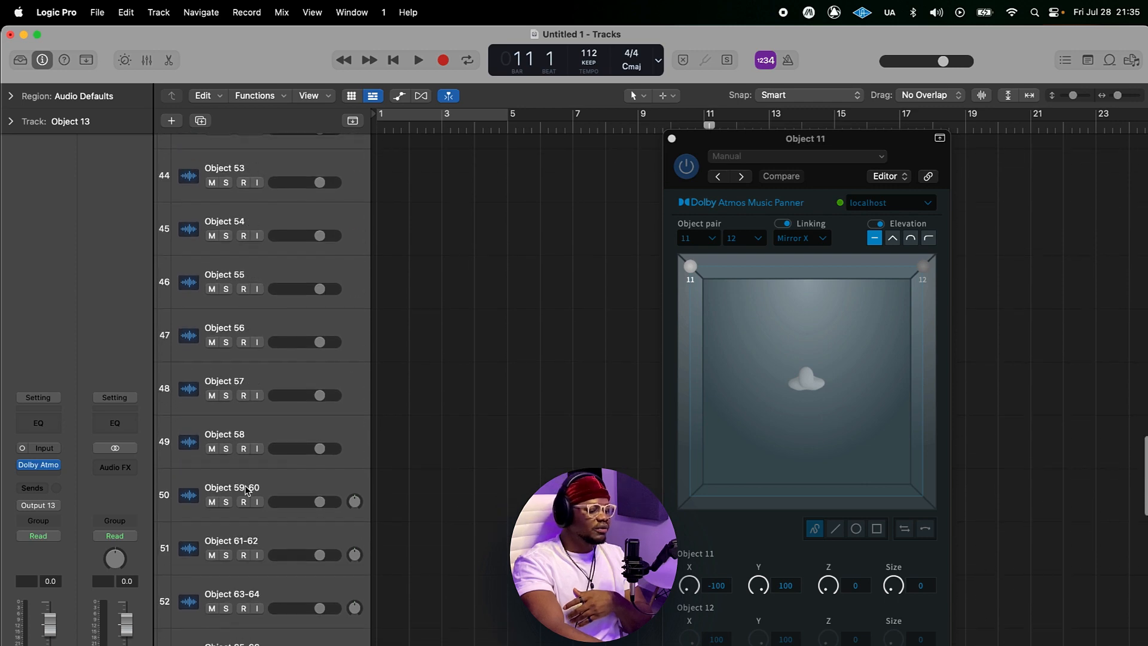
left_click(274, 490)
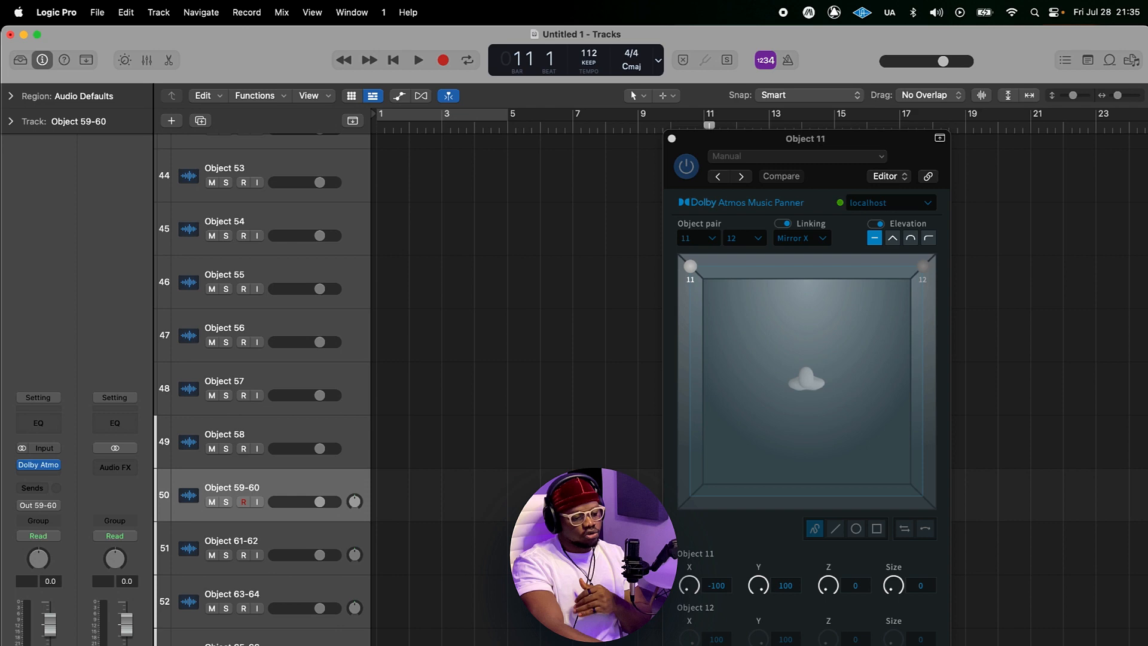
key("super+Tab")
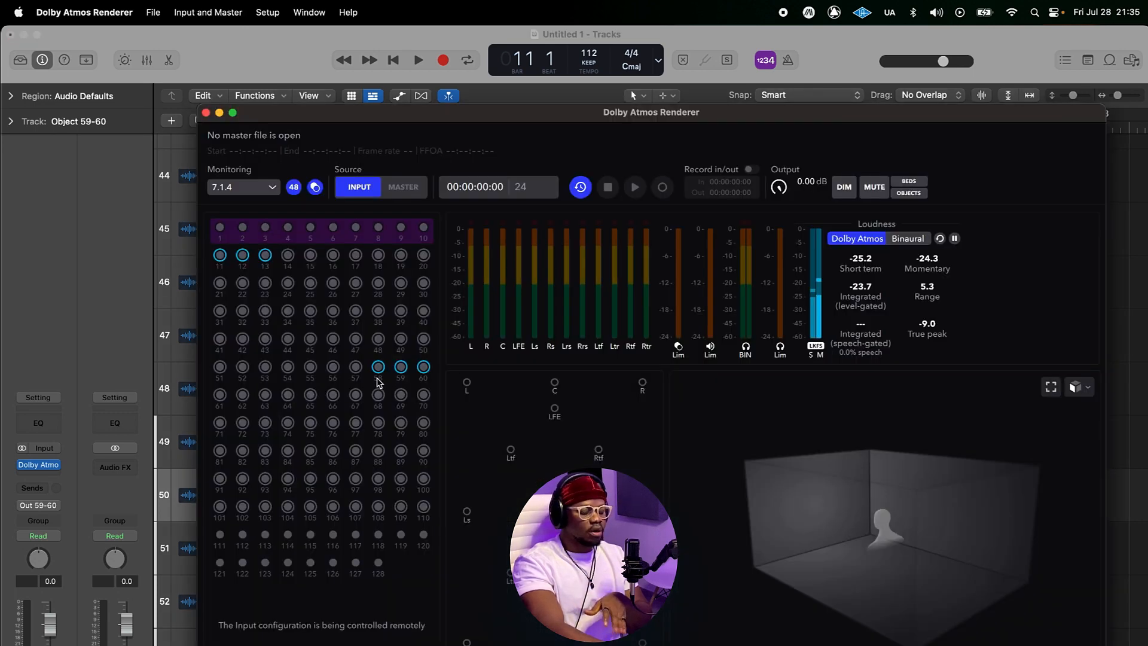
key("super+Tab")
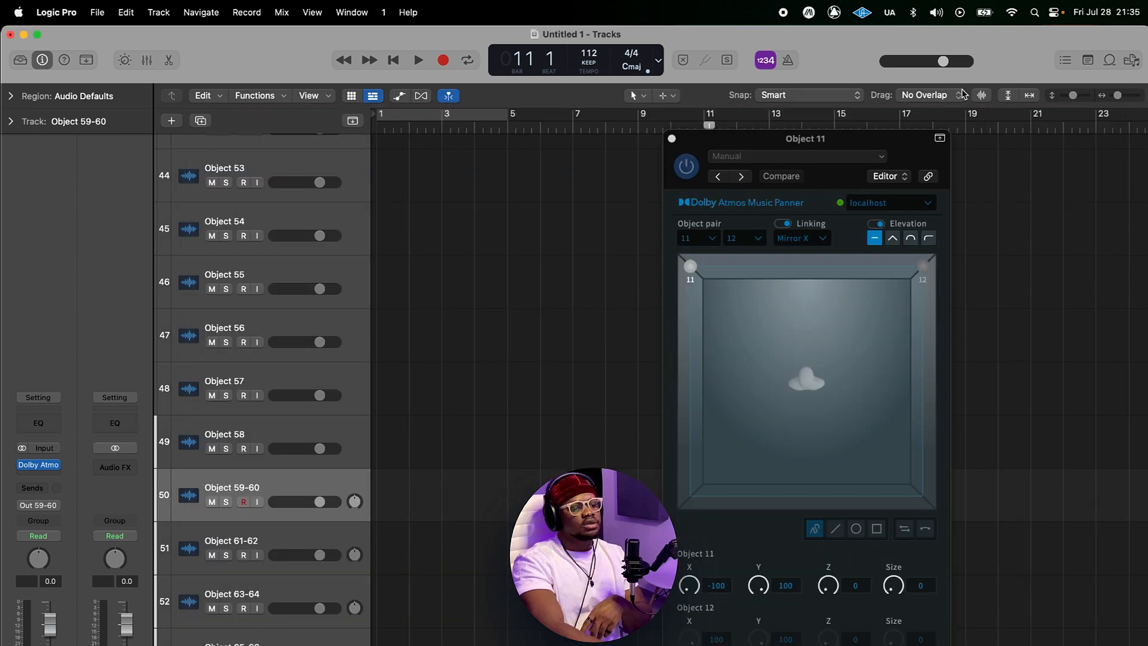
left_click_drag(856, 143, 674, 148)
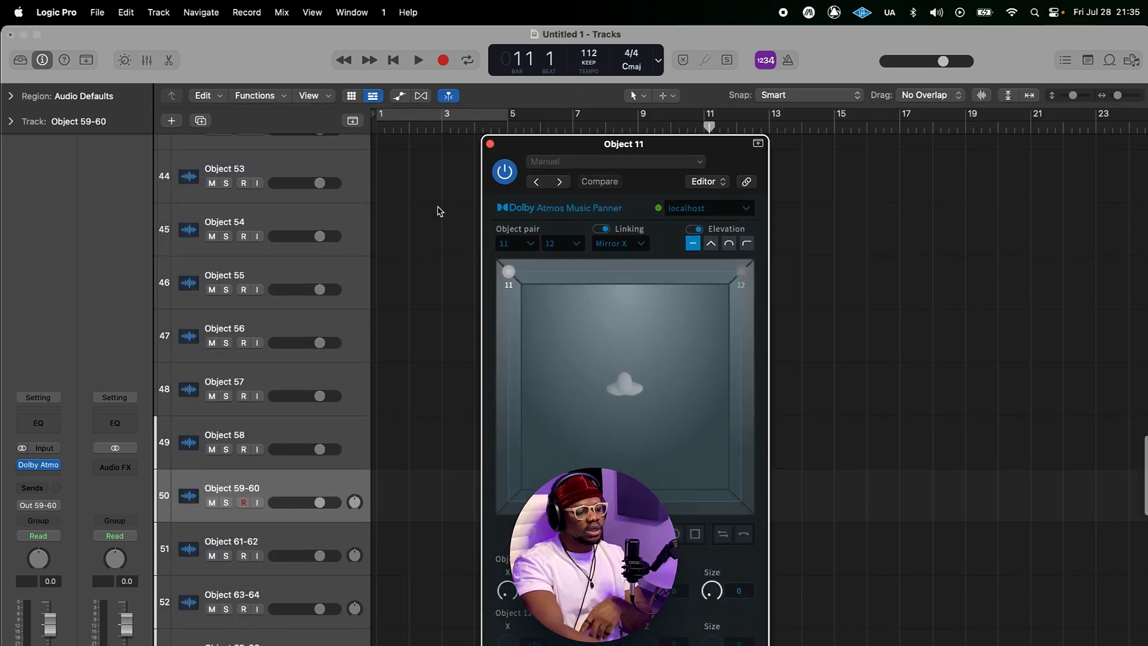
scroll(438, 211, "up", 8)
scroll(574, 226, "up", 15)
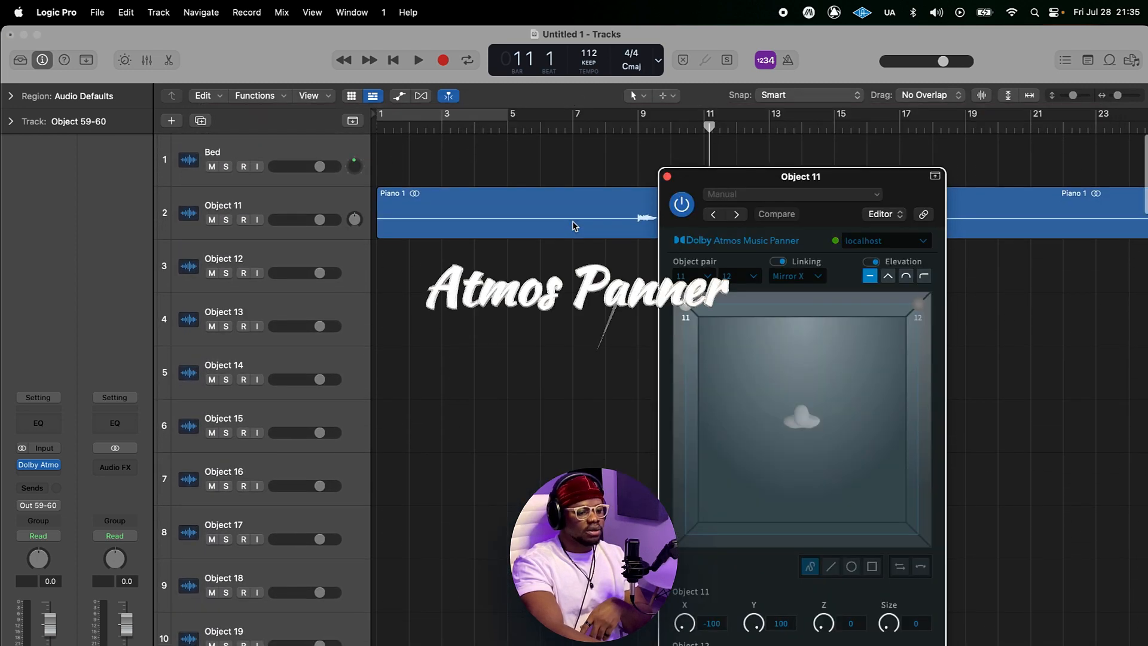
left_click_drag(783, 178, 419, 50)
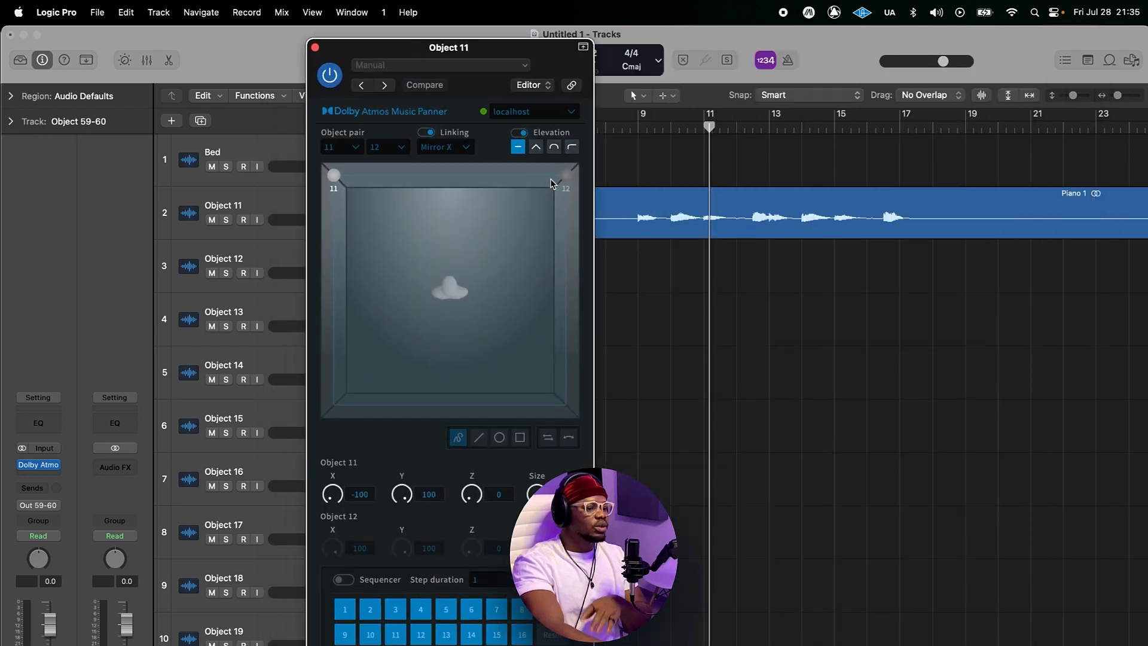
left_click(431, 134)
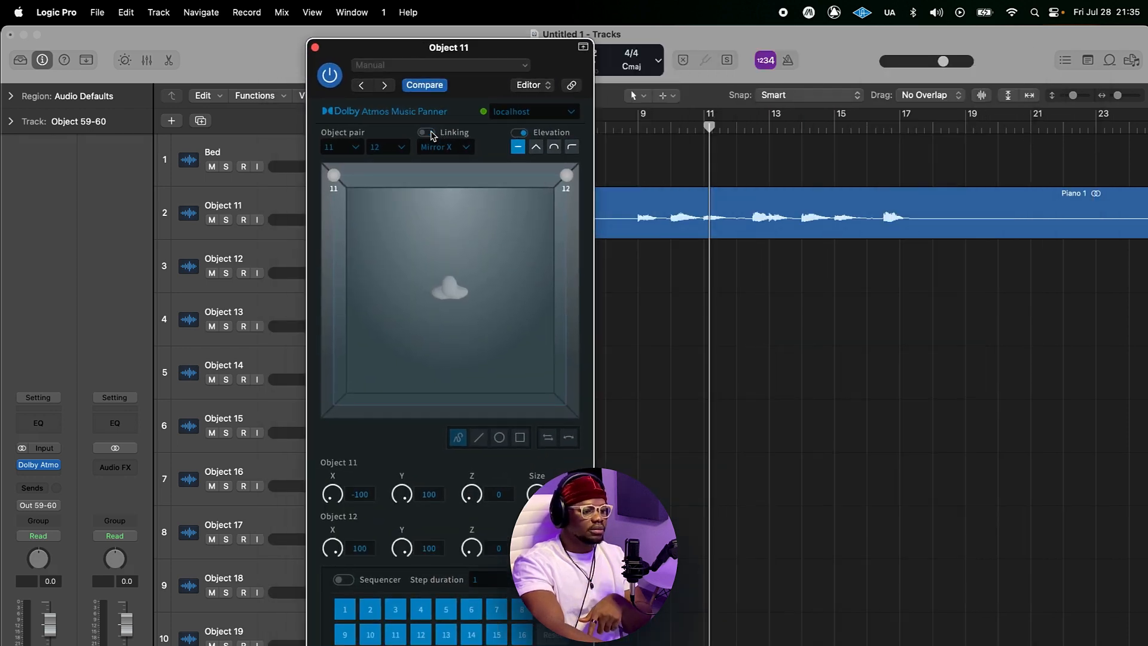
left_click(426, 133)
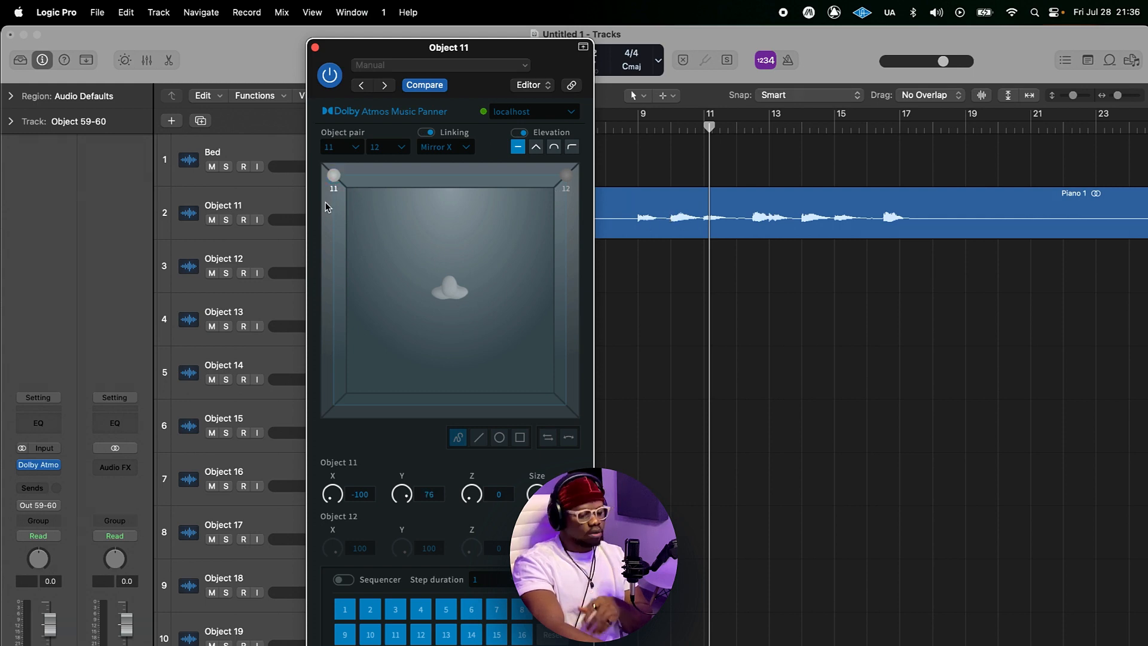
Step: Drag object 11 in the panner to move the linked pair back and return it to the front
left_click_drag(334, 175, 326, 204)
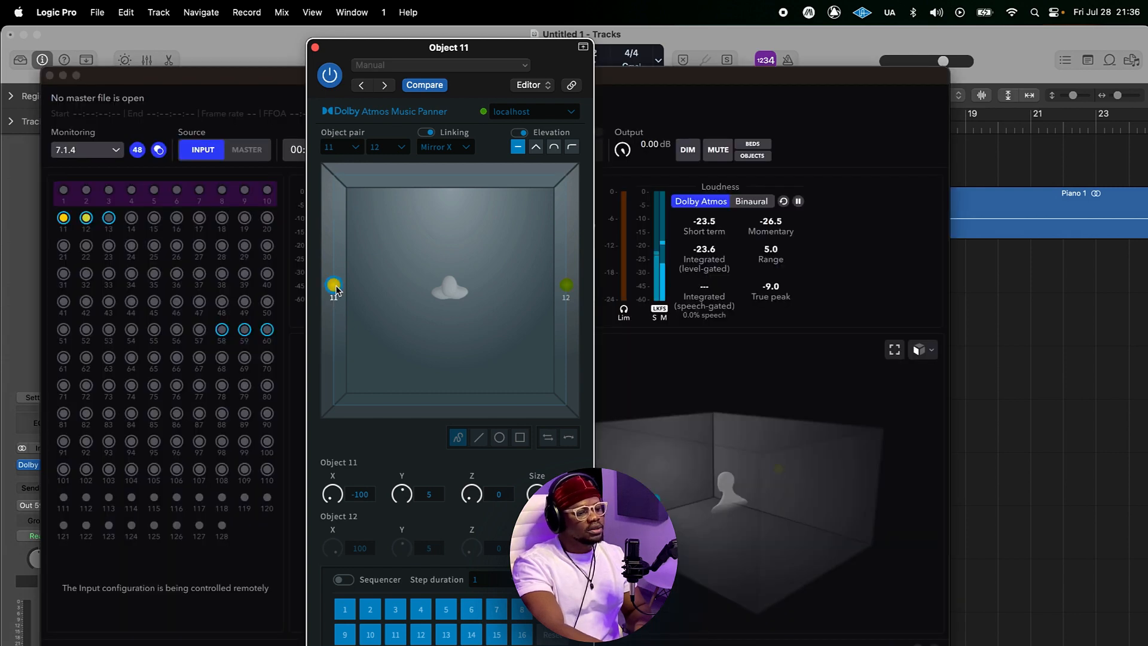
left_click_drag(336, 290, 333, 175)
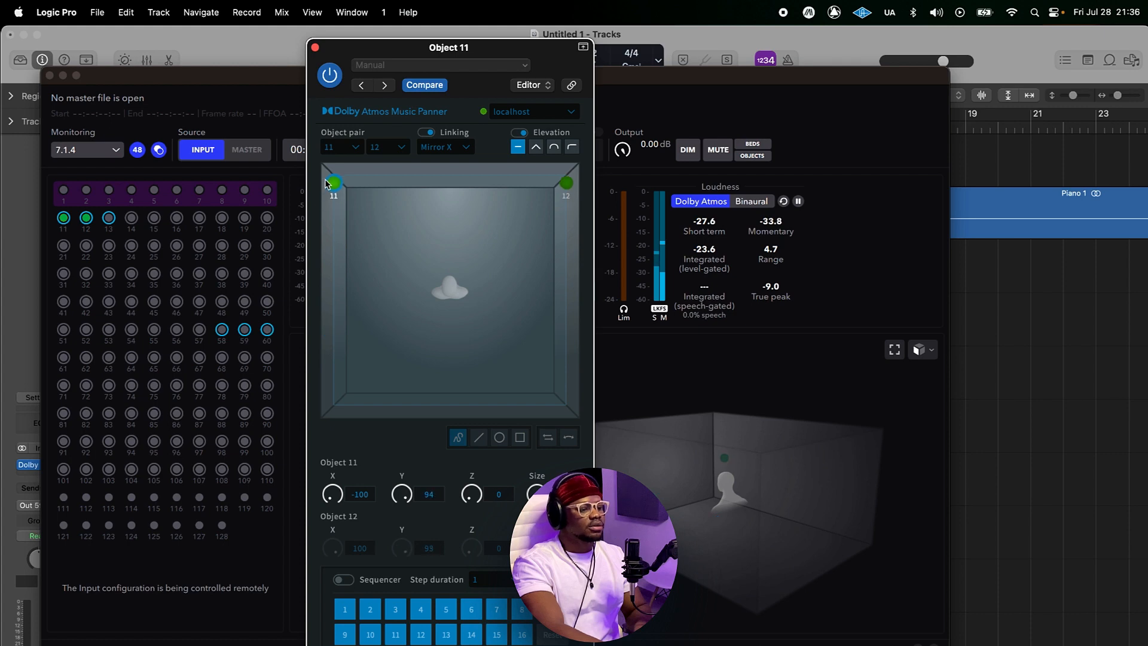
Step: Unlink the object pair, drag objects 11 and 12 separately to the front corners, and relink them
left_click(428, 133)
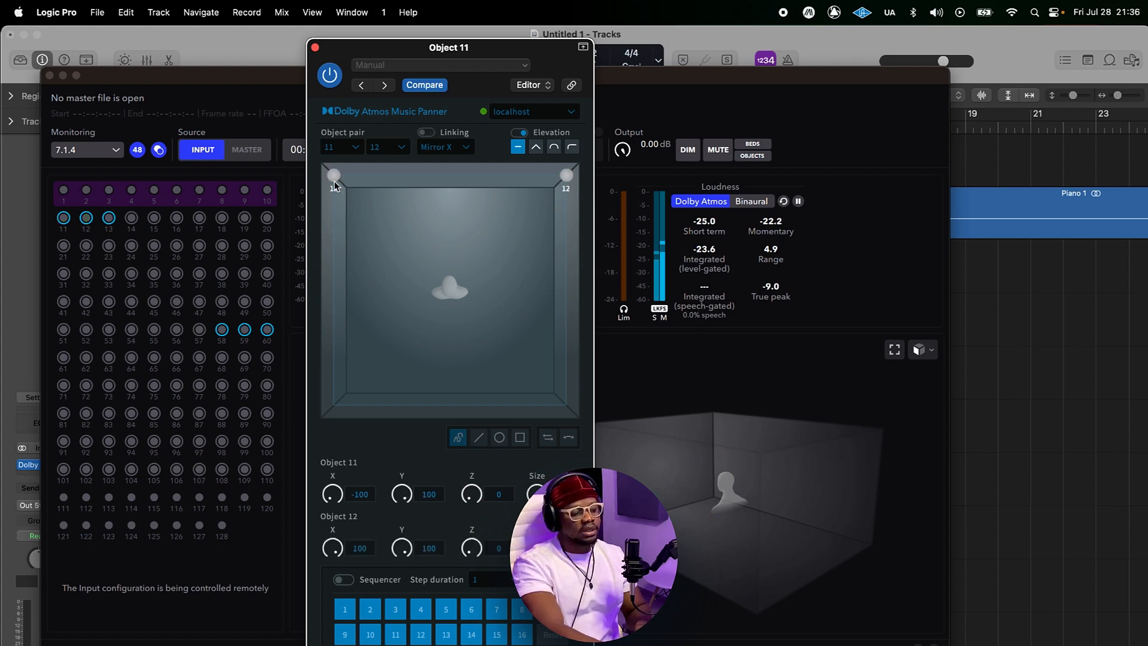
mouse_move(335, 186)
left_mouse_down()
mouse_move(328, 414)
mouse_move(332, 174)
left_mouse_up()
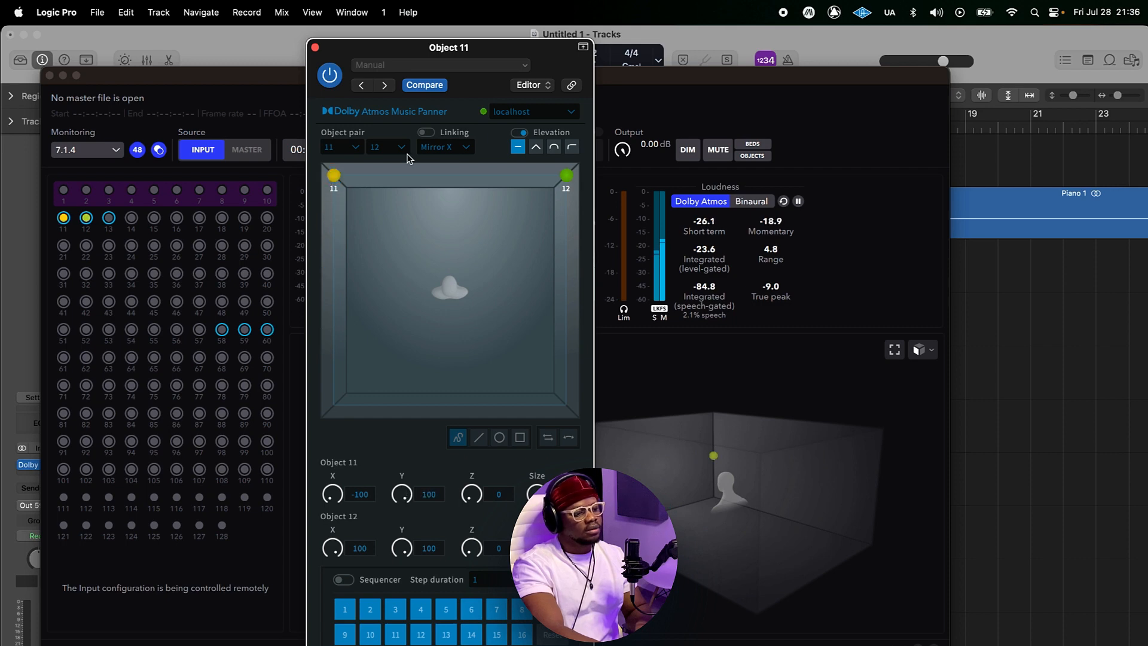
mouse_move(568, 176)
left_mouse_down()
mouse_move(583, 410)
mouse_move(567, 176)
left_mouse_up()
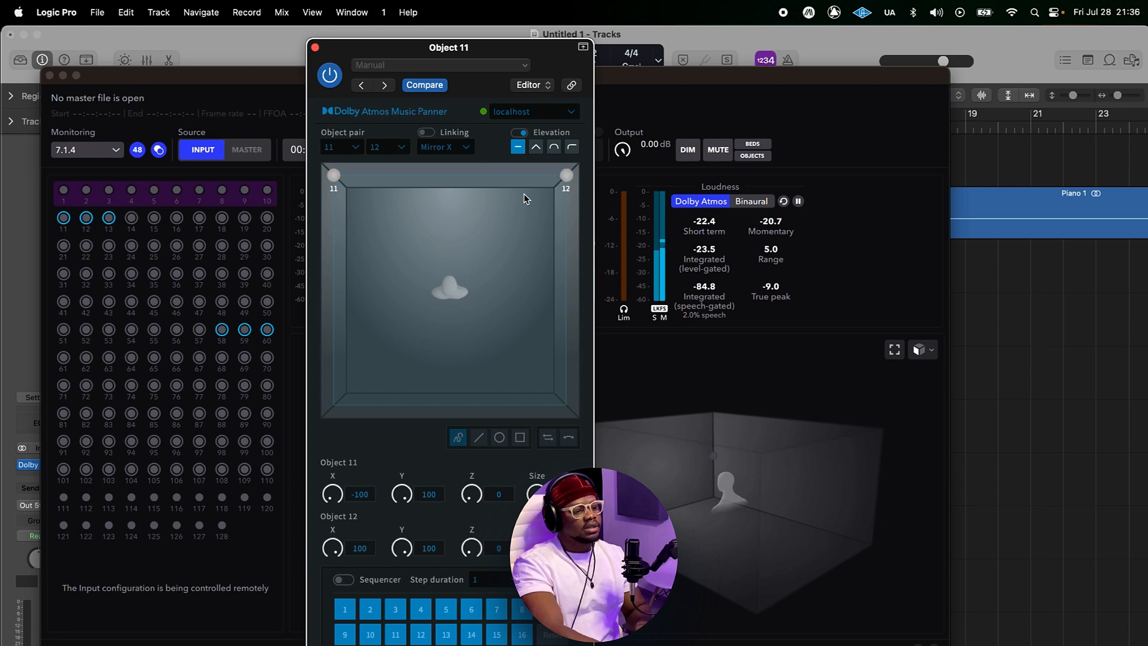
left_click(428, 133)
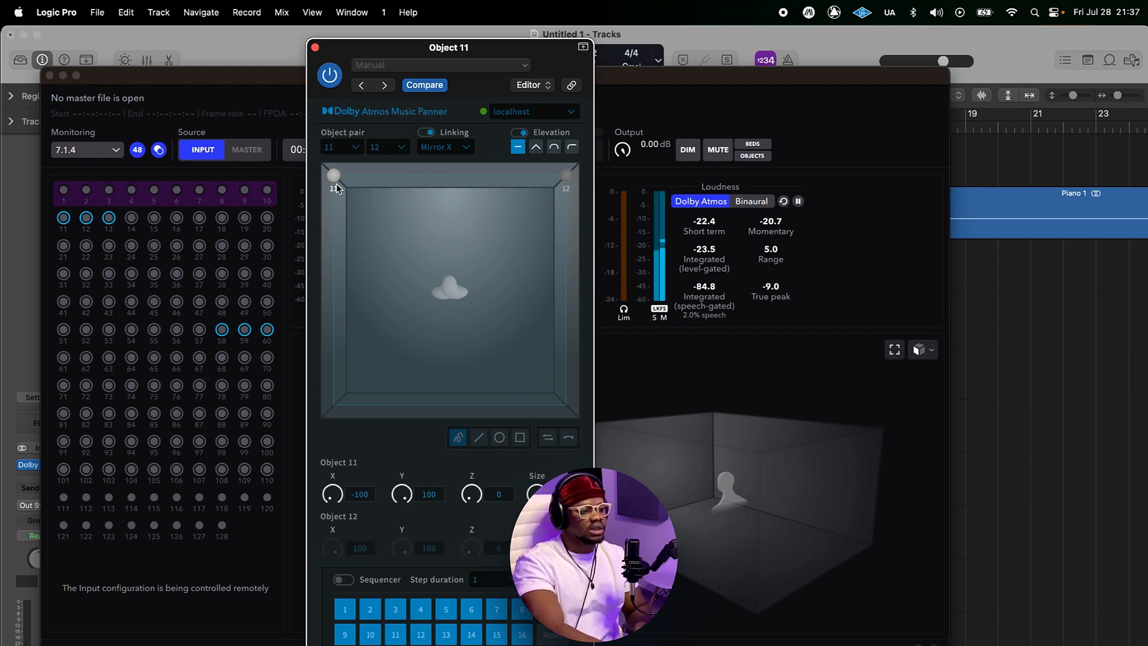
Step: Switch the object pair's linking mode to Mirror Y, then to Mirror XY
left_click(466, 148)
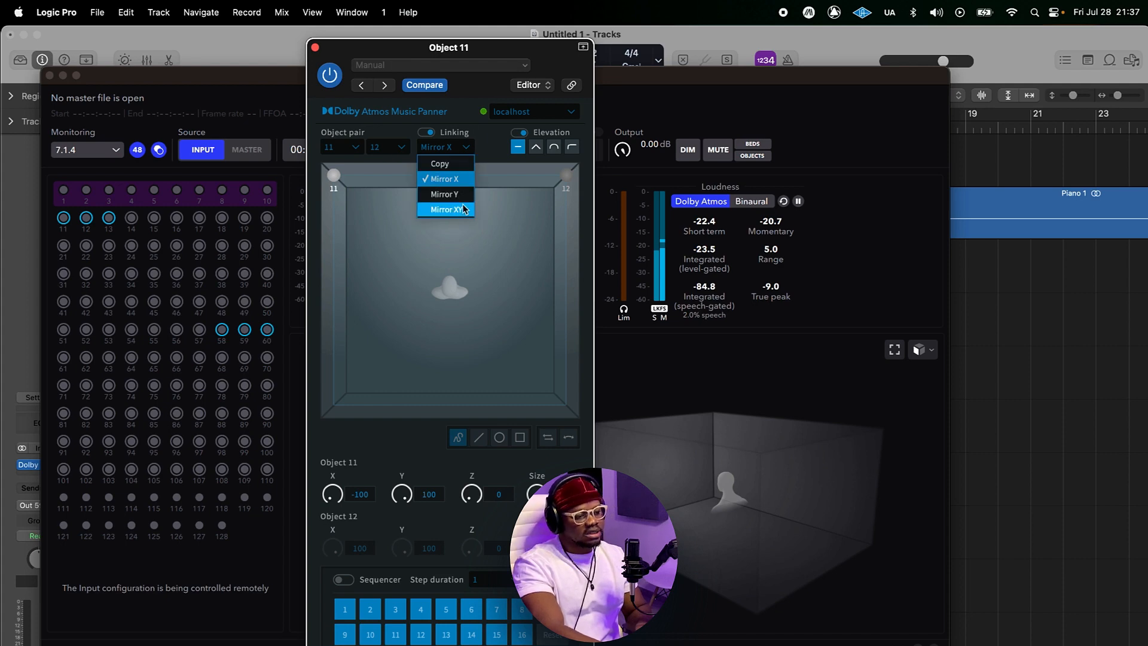
left_click(447, 180)
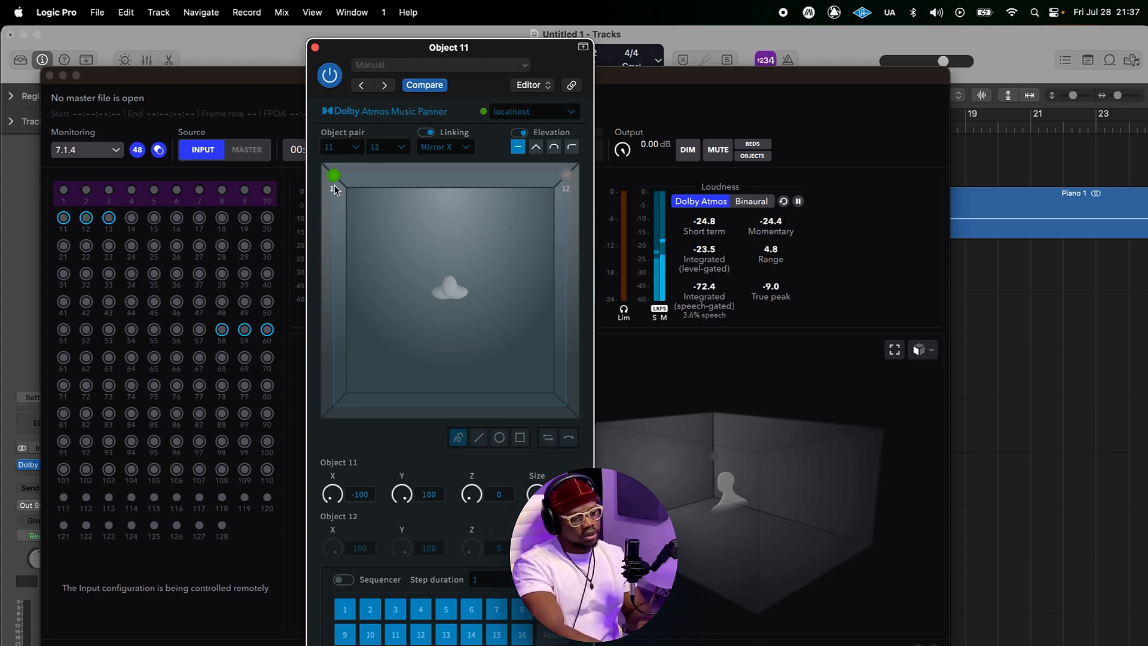
left_click(465, 147)
left_click(444, 194)
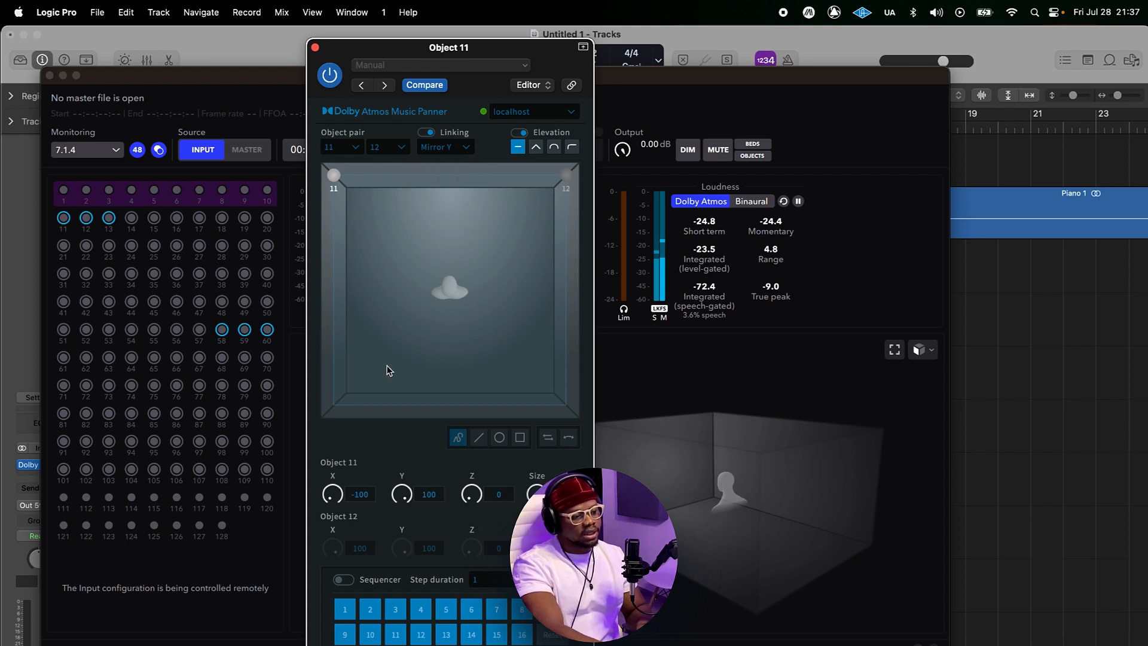
left_click(337, 408)
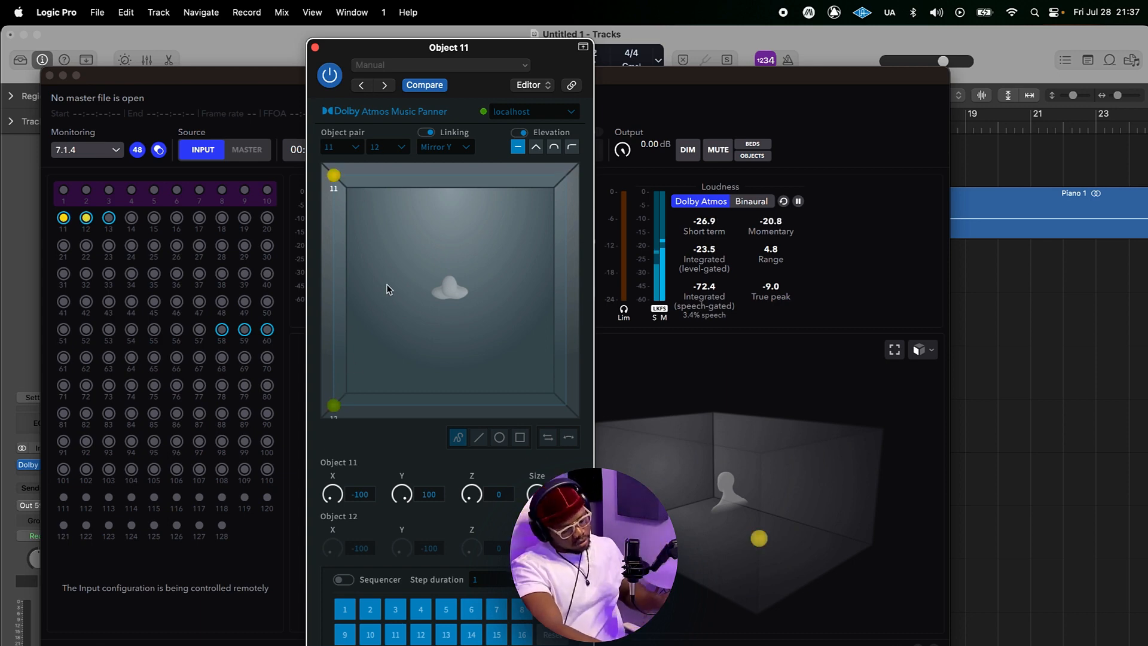
left_click(446, 147)
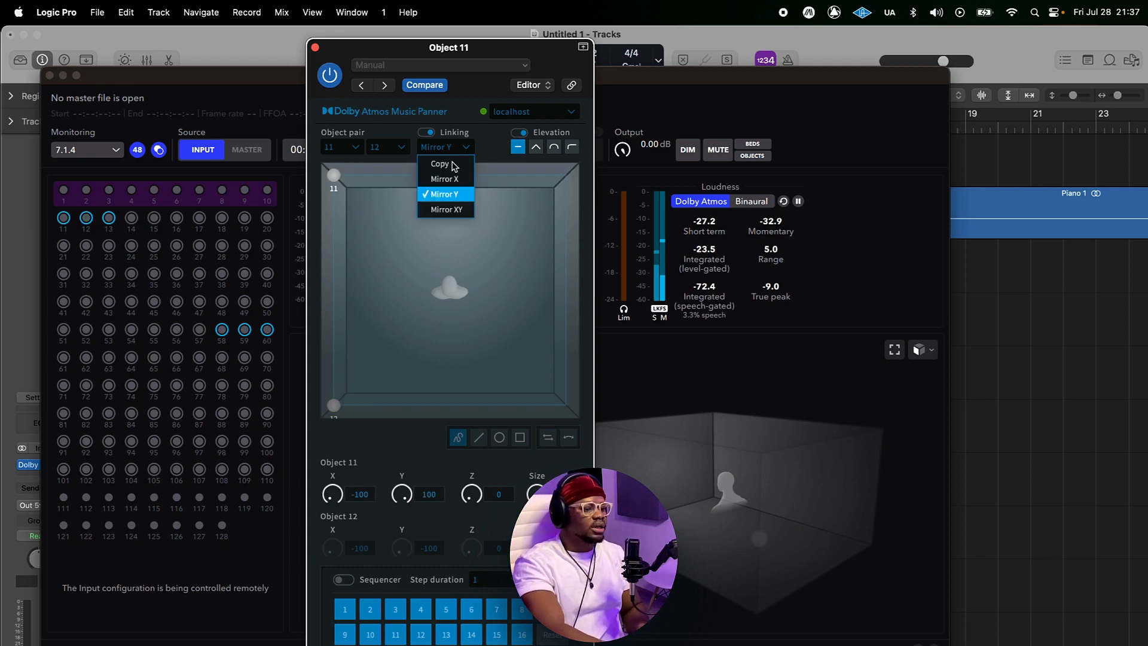
left_click(460, 210)
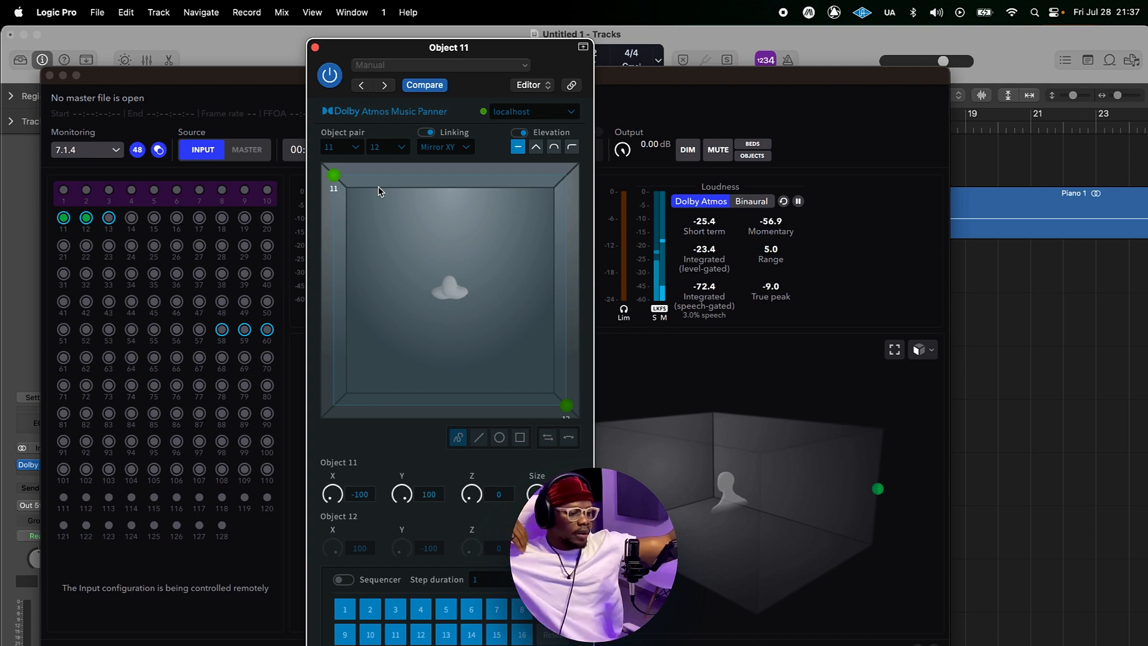
Step: Set the object pair's linking mode to Copy
left_click(446, 147)
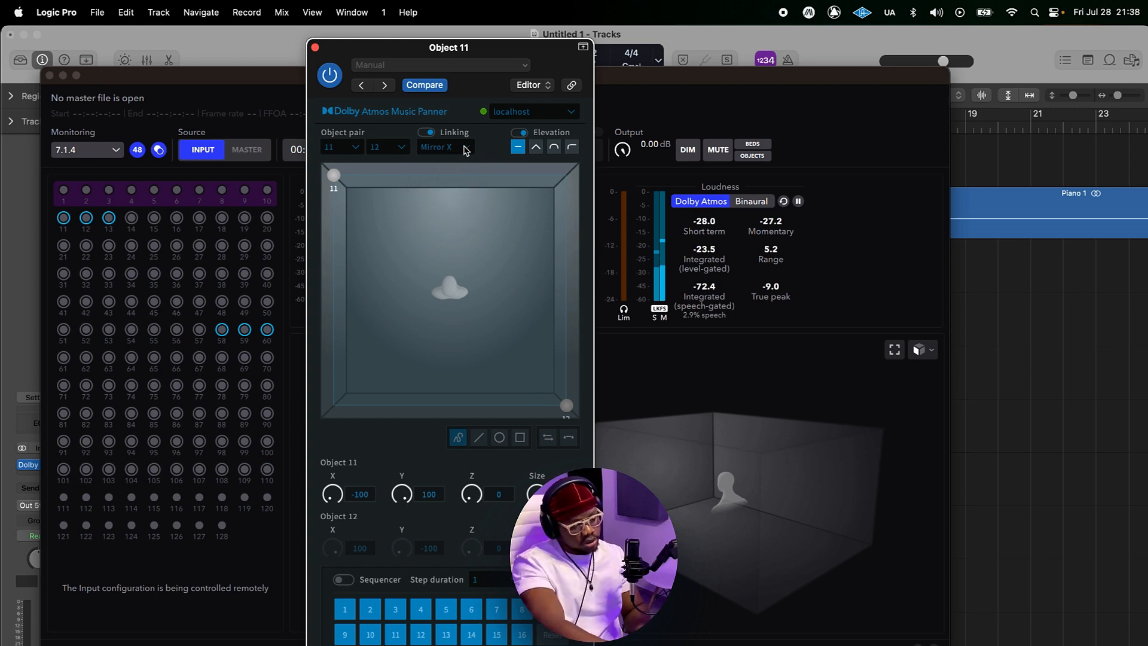
left_click(464, 148)
left_click(454, 162)
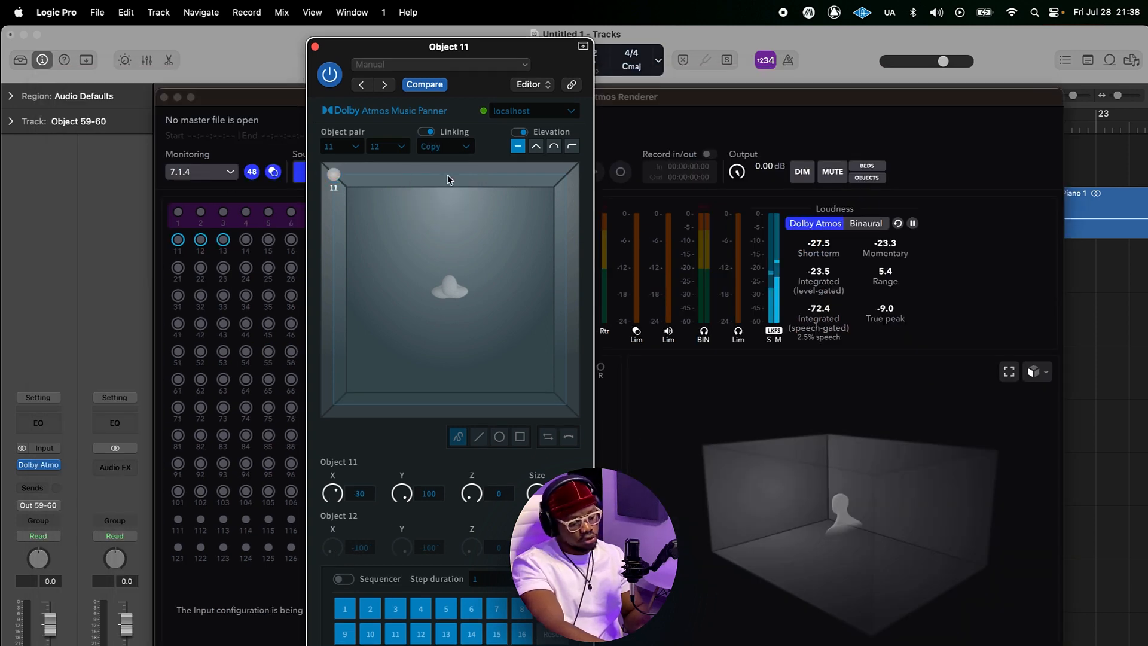
Step: Move object 11 with its linked copy to about X -78, Y 10 in the panner
left_click_drag(333, 174, 496, 225)
left_click_drag(380, 311, 417, 221)
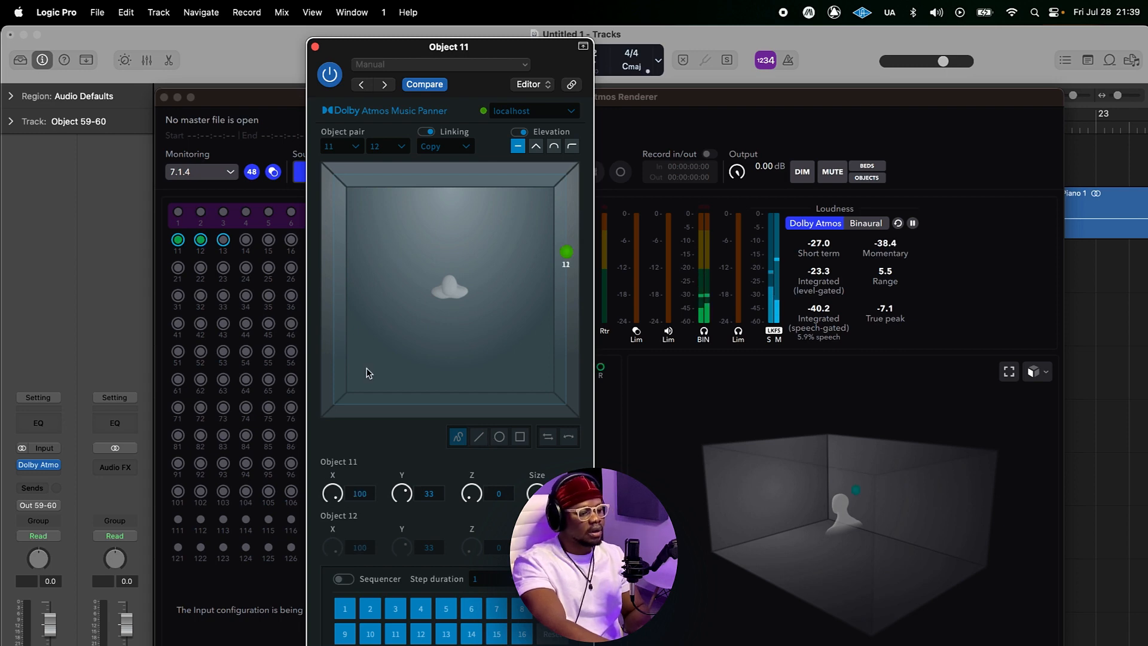
left_click_drag(367, 372, 338, 525)
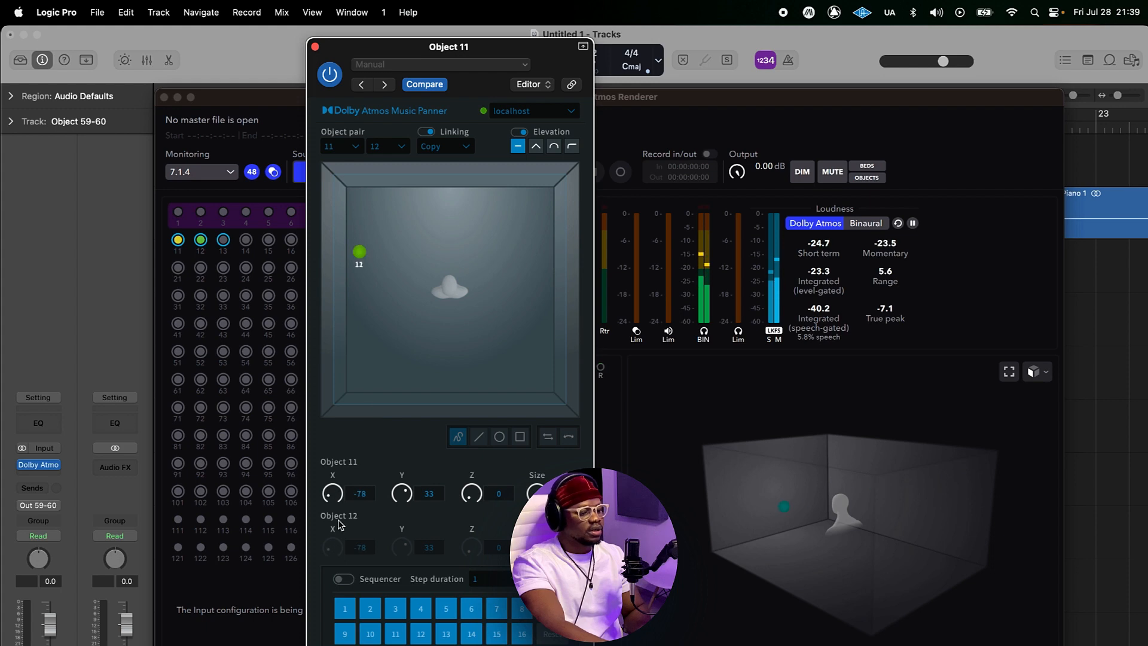
left_click_drag(402, 494, 412, 520)
Step: Raise object 11's elevation and bring it back down to 0
left_click_drag(360, 390, 354, 236)
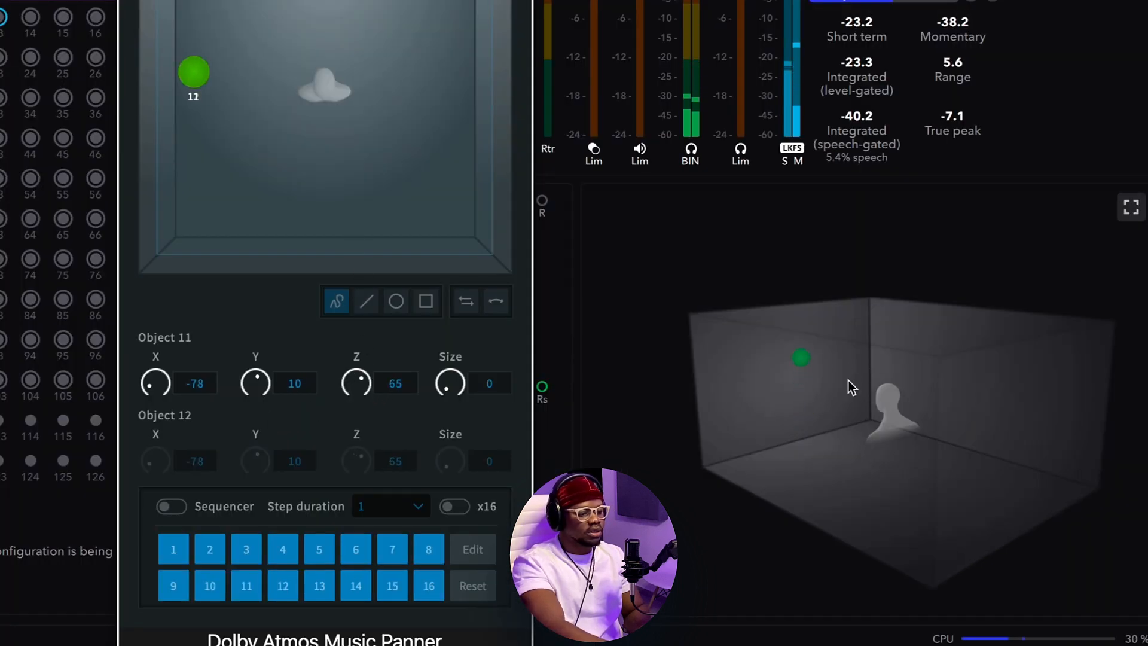
left_click_drag(358, 393, 352, 494)
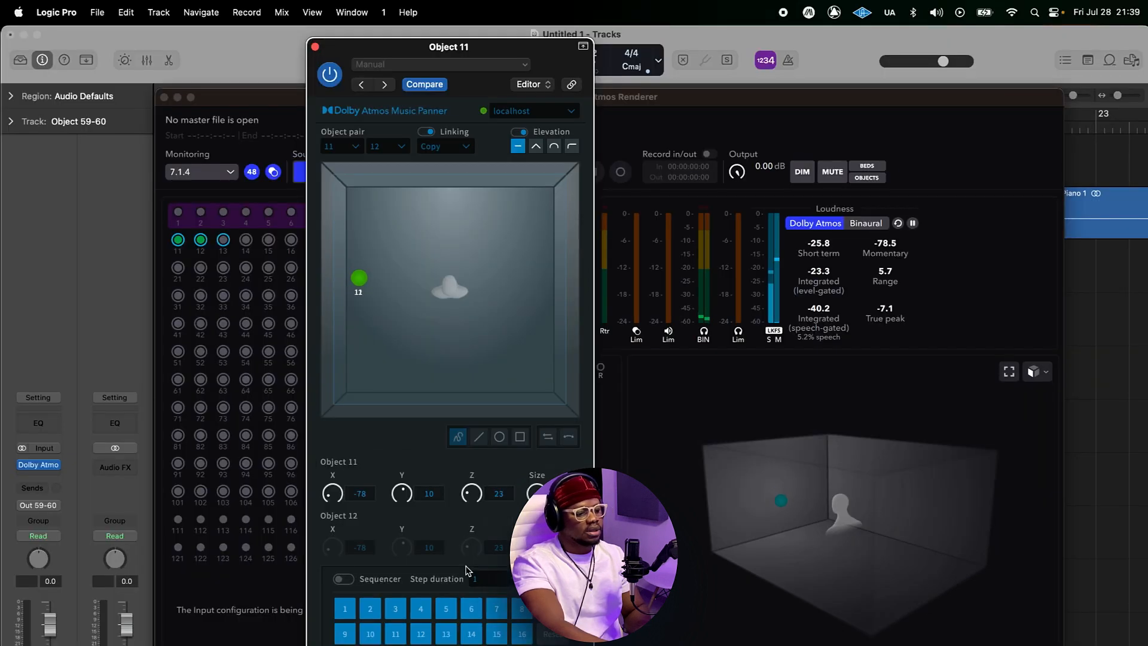
left_click_drag(469, 596, 470, 645)
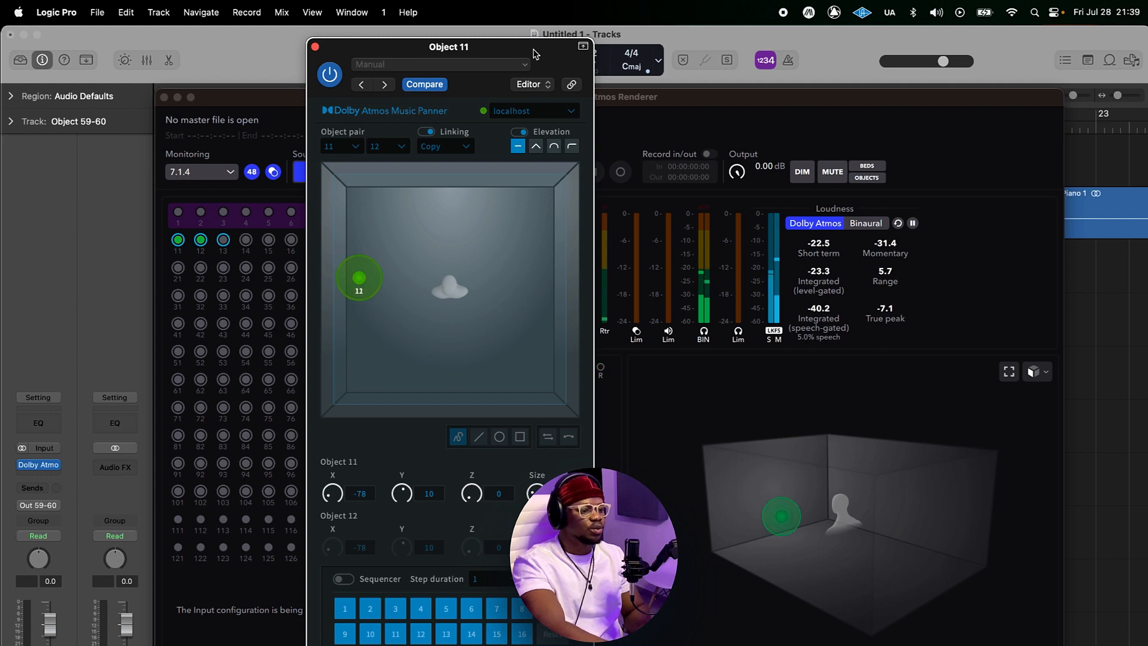
Step: Set object 11's size to 0 and move it to the front-left corner of the room
left_click_drag(540, 50, 925, 55)
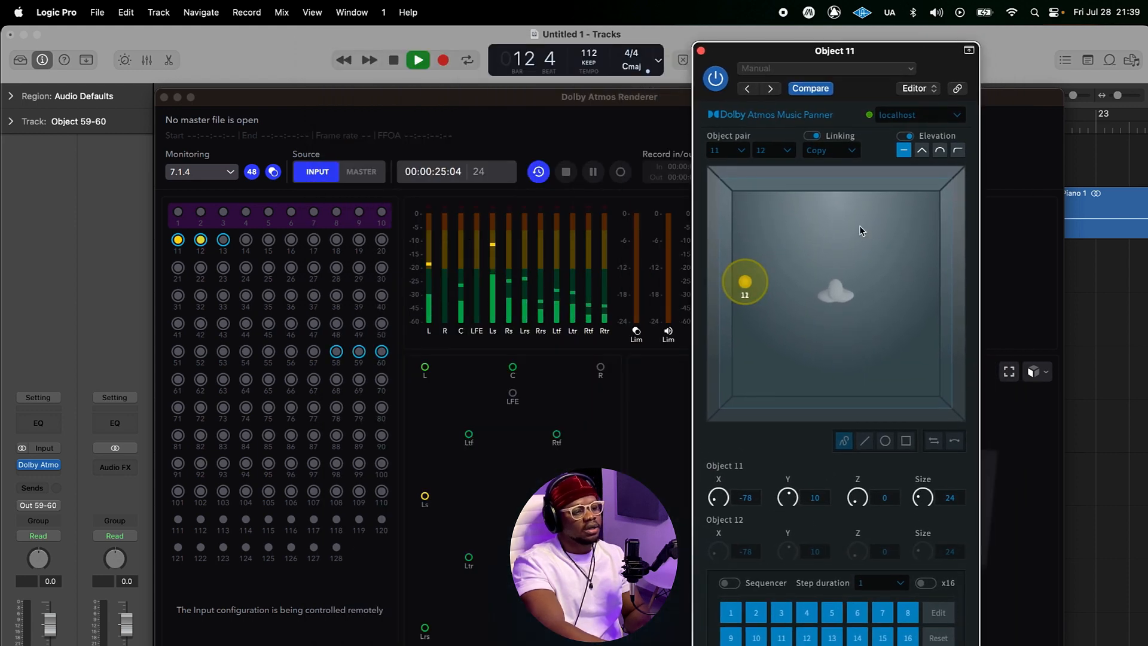
left_click_drag(910, 509, 912, 538)
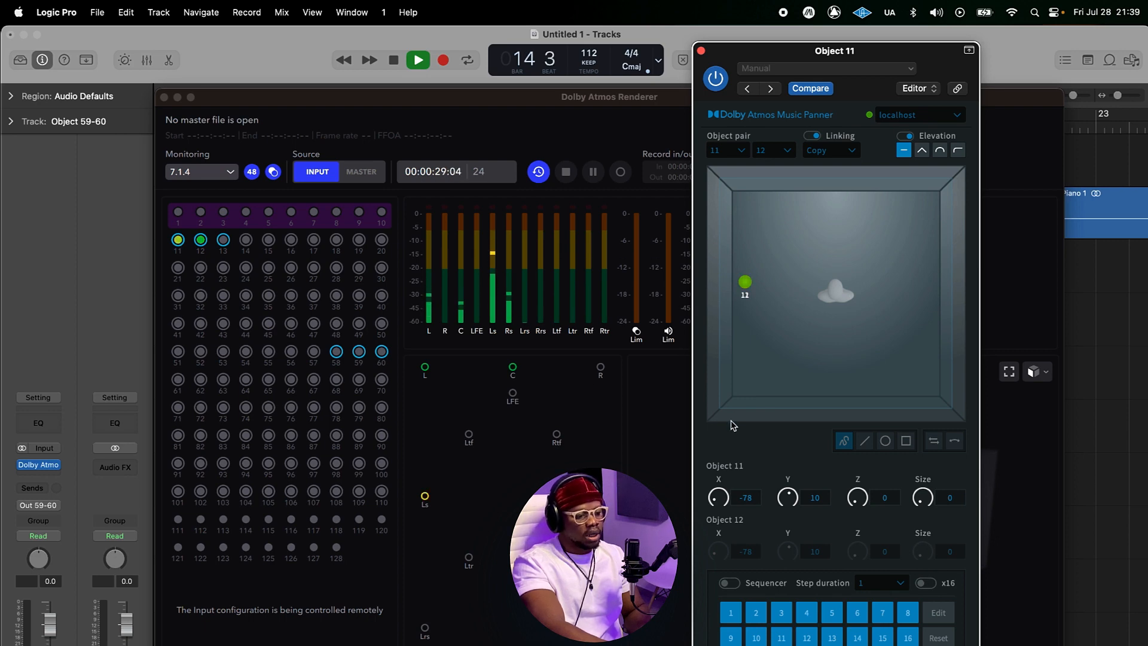
left_click_drag(744, 283, 736, 205)
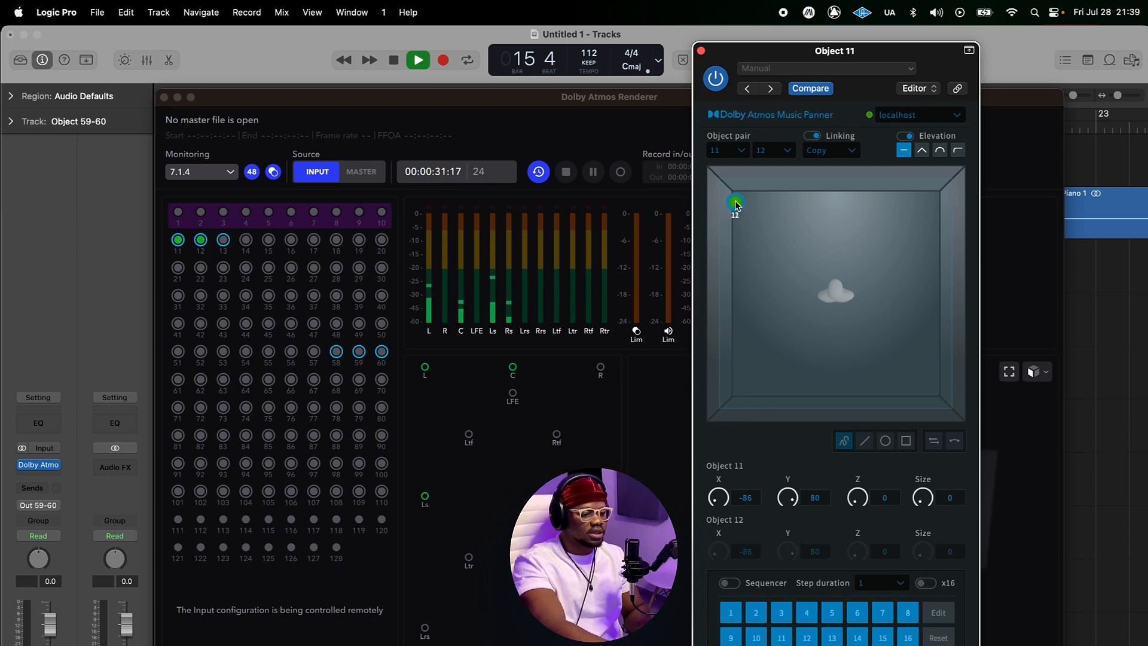
Step: Set the linking mode to Mirror X so objects 11 and 12 sit in opposite front corners
left_click(835, 157)
left_click(839, 183)
key("Return")
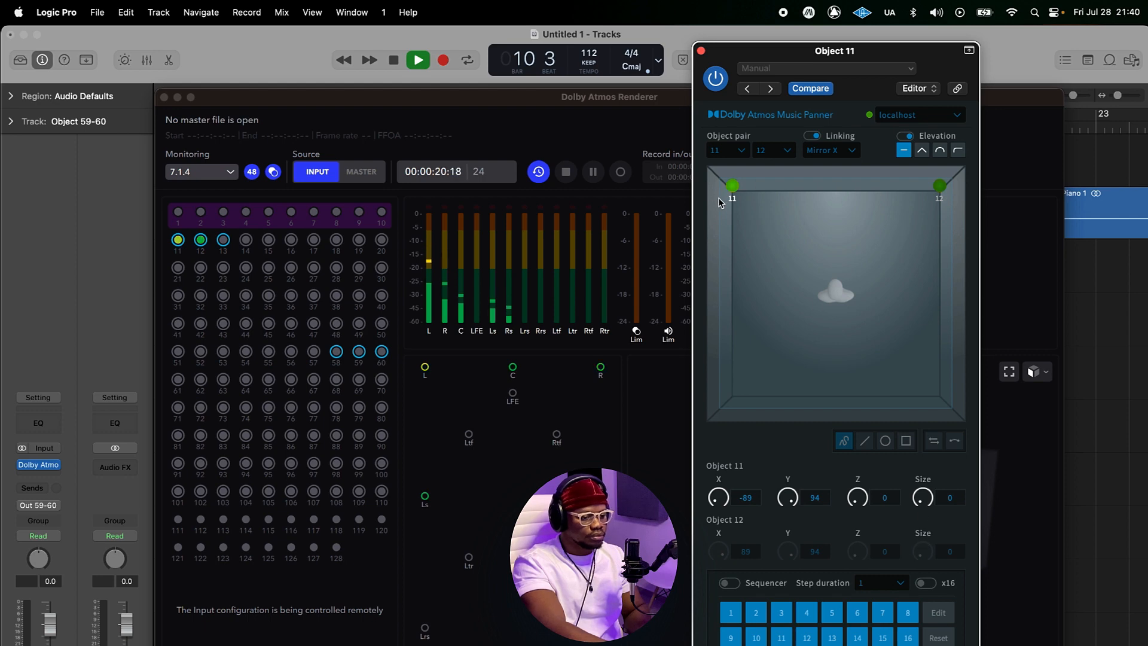
key("Return")
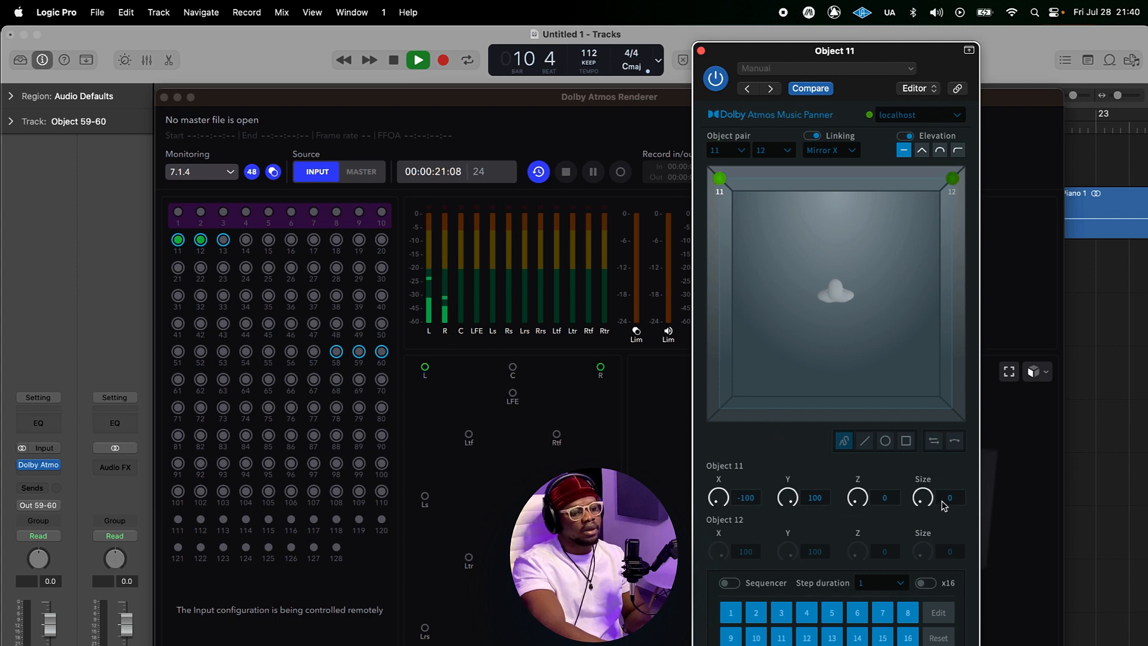
Step: Set the linked pair's size to 42 and stop playback
left_click_drag(927, 501, 929, 433)
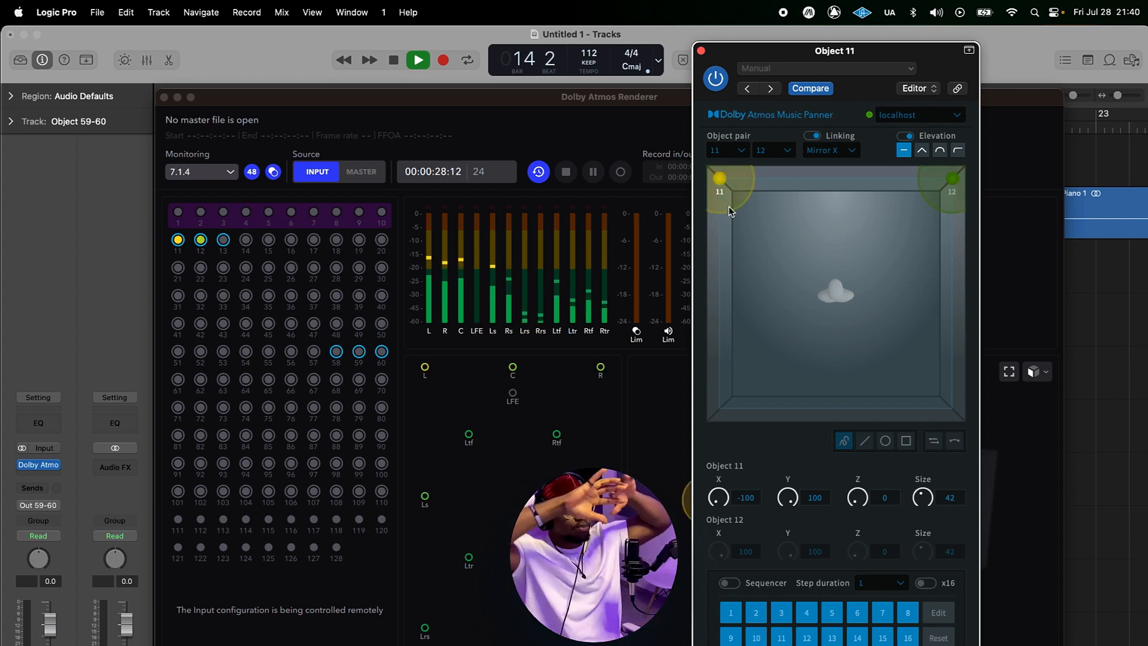
left_click_drag(899, 52, 572, 57)
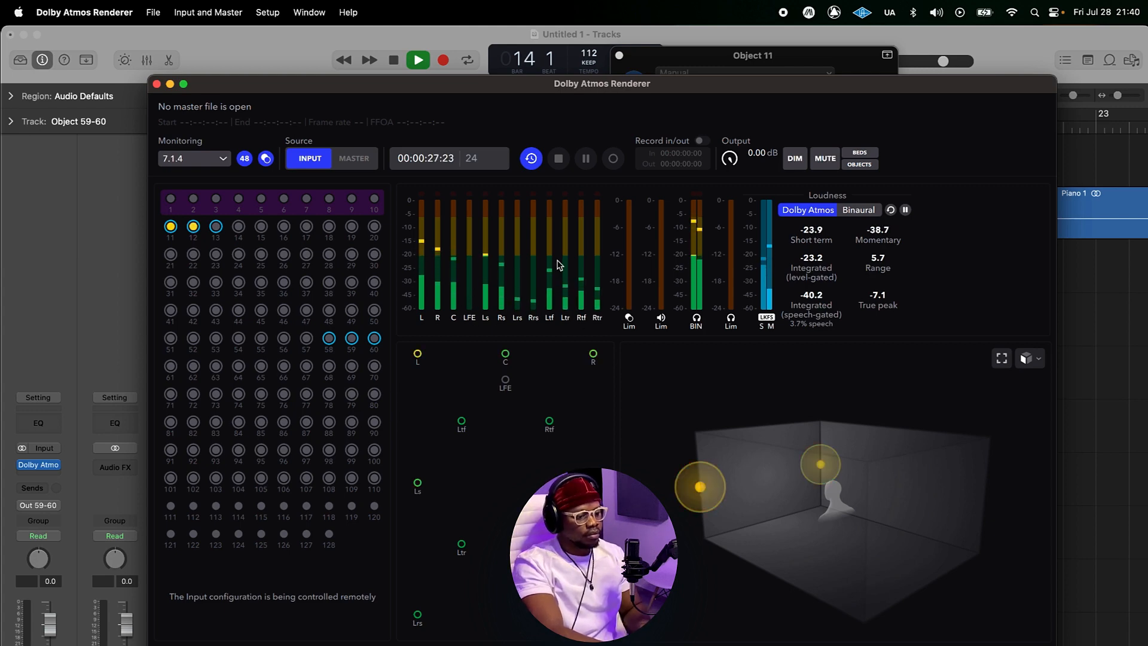
key("space")
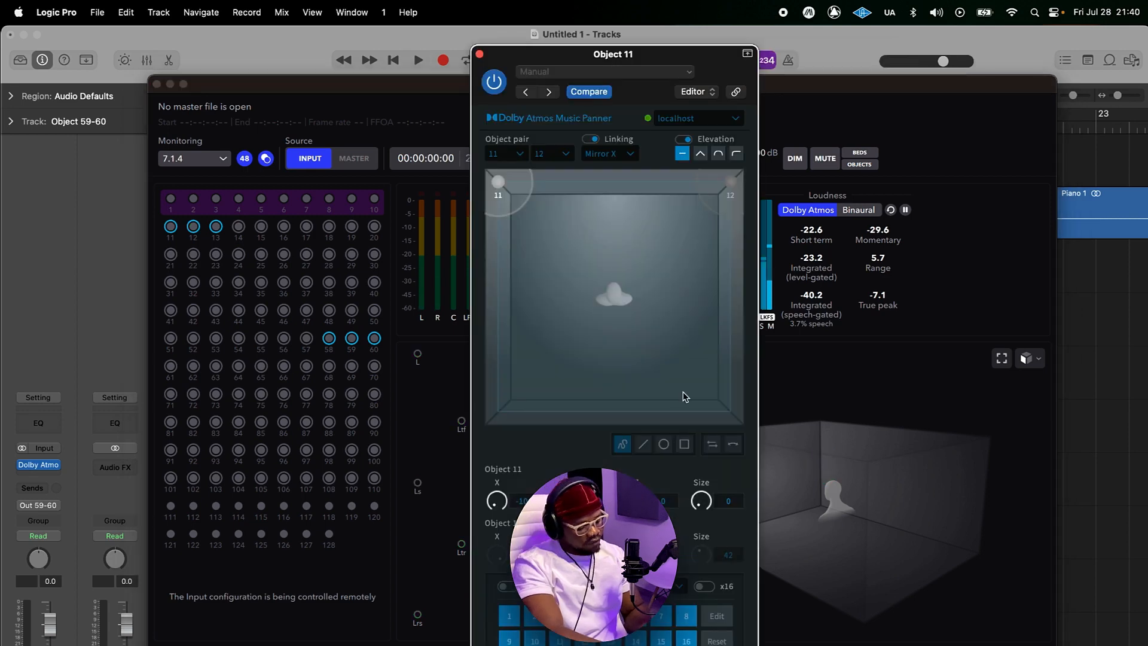
left_click_drag(671, 52, 635, 44)
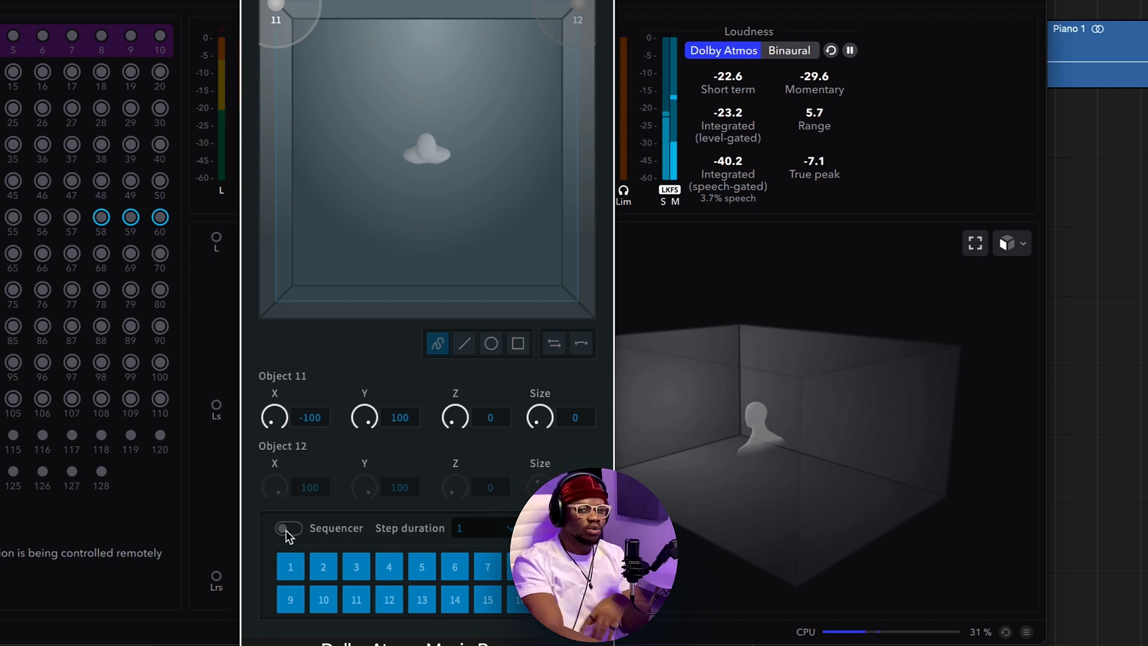
Step: Turn on the Sequencer and draw a vertical front-to-back line path for step 1 with the line tool
left_click(287, 528)
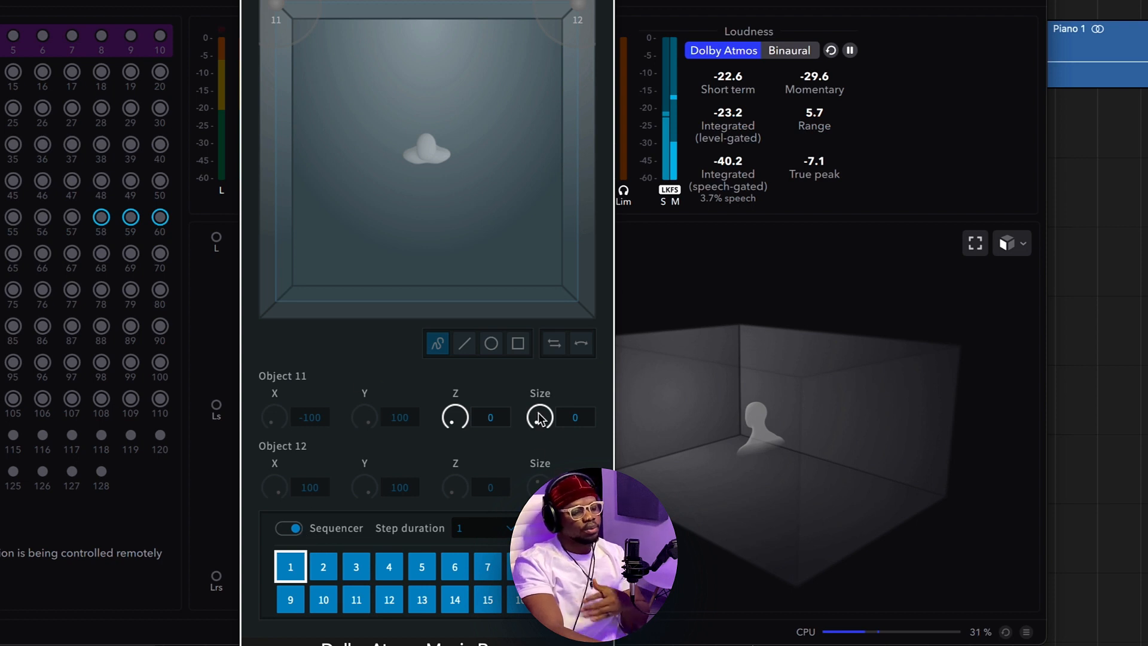
left_click(295, 529)
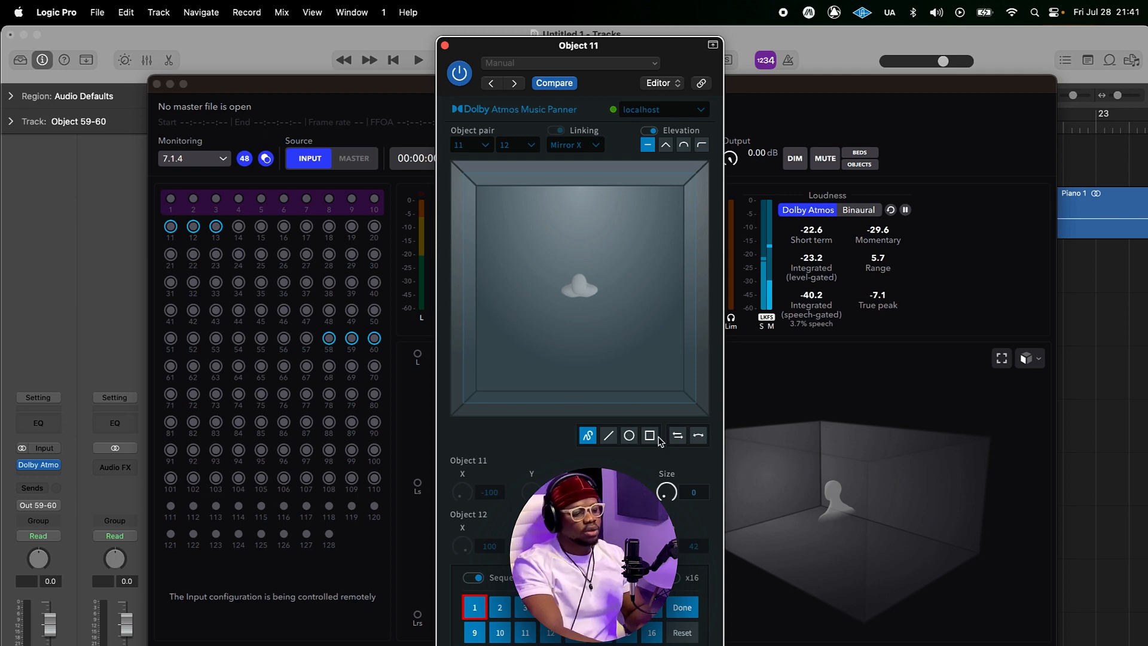
left_click(610, 437)
left_click(681, 439)
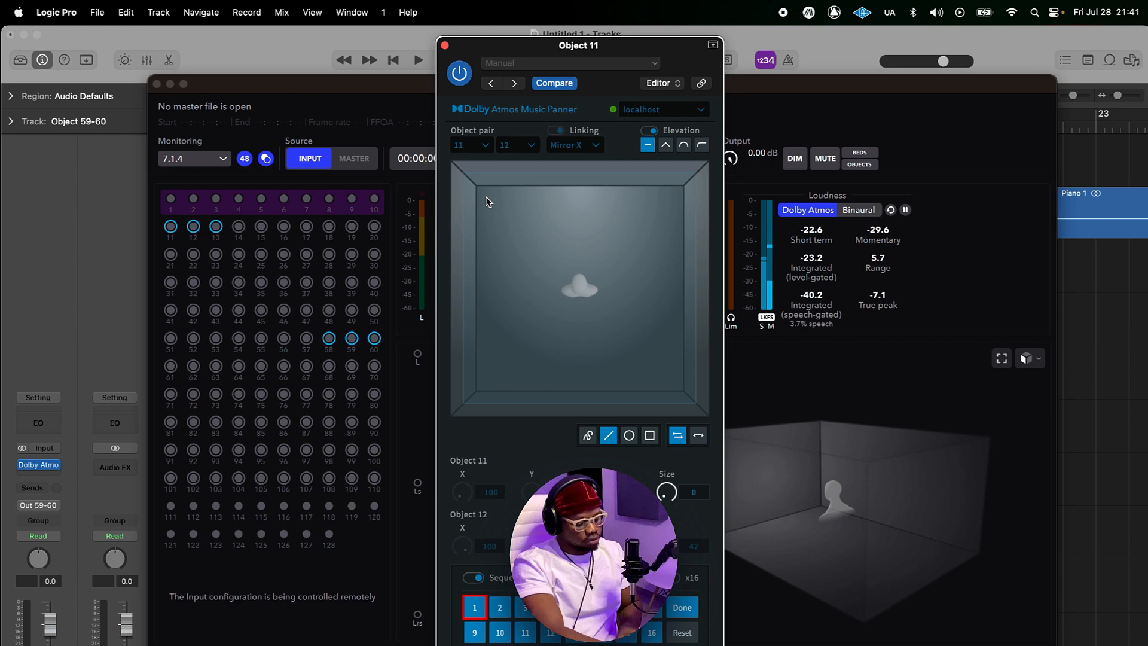
left_click_drag(488, 277, 487, 392)
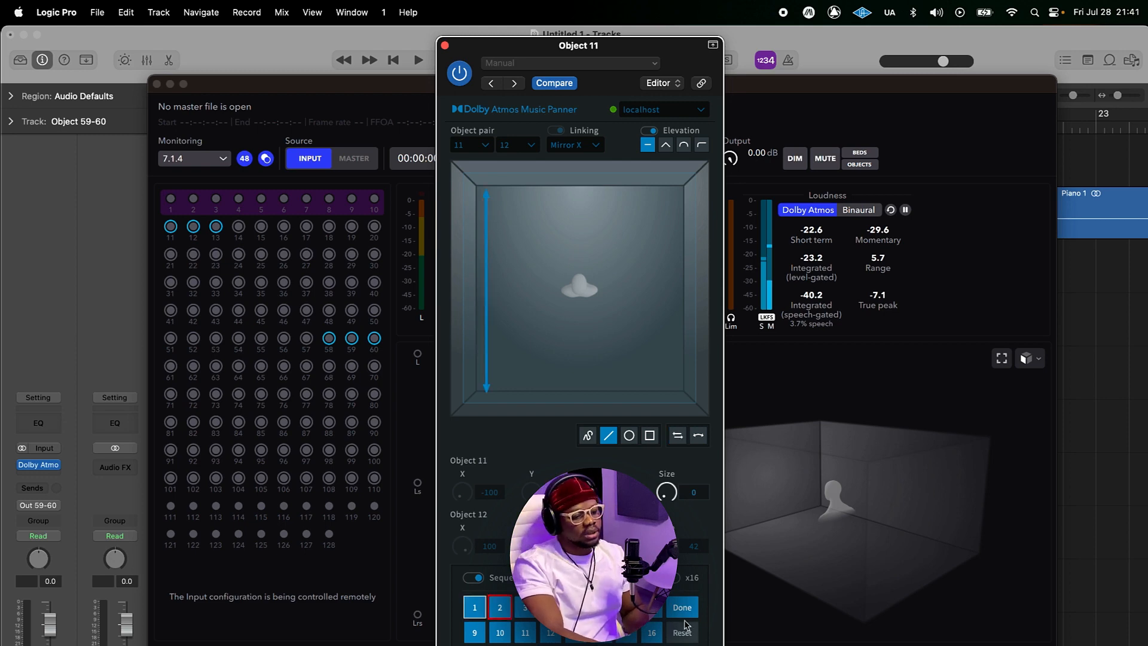
left_click(682, 607)
Step: Play the project and set the sequencer's step duration to 16, then 32
key("space")
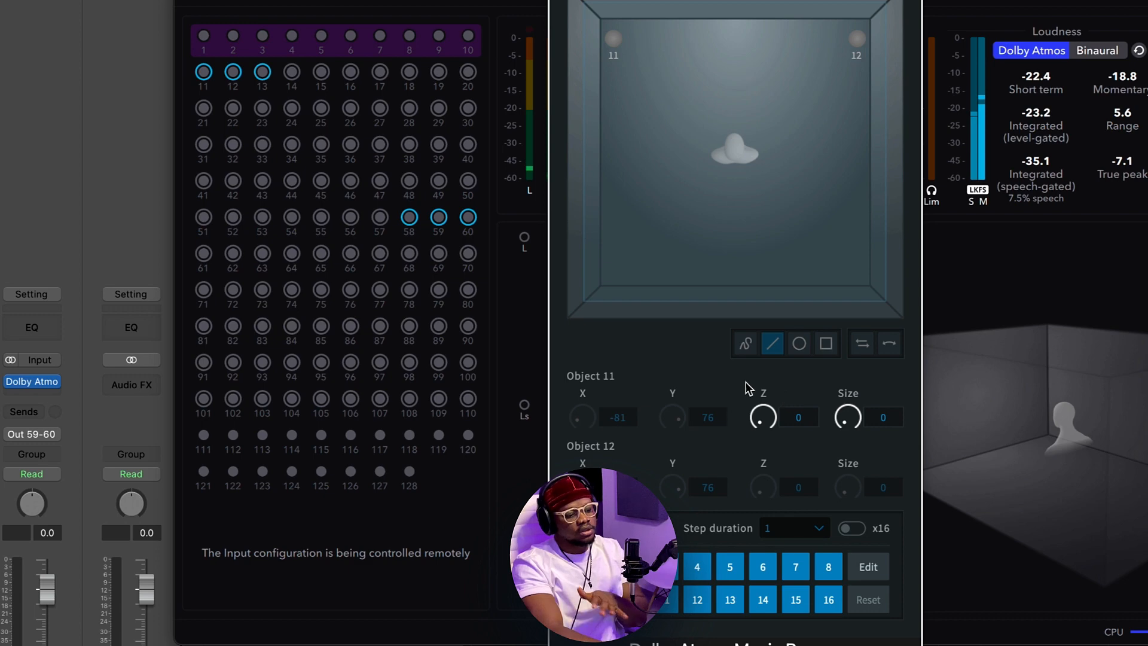
left_click(815, 530)
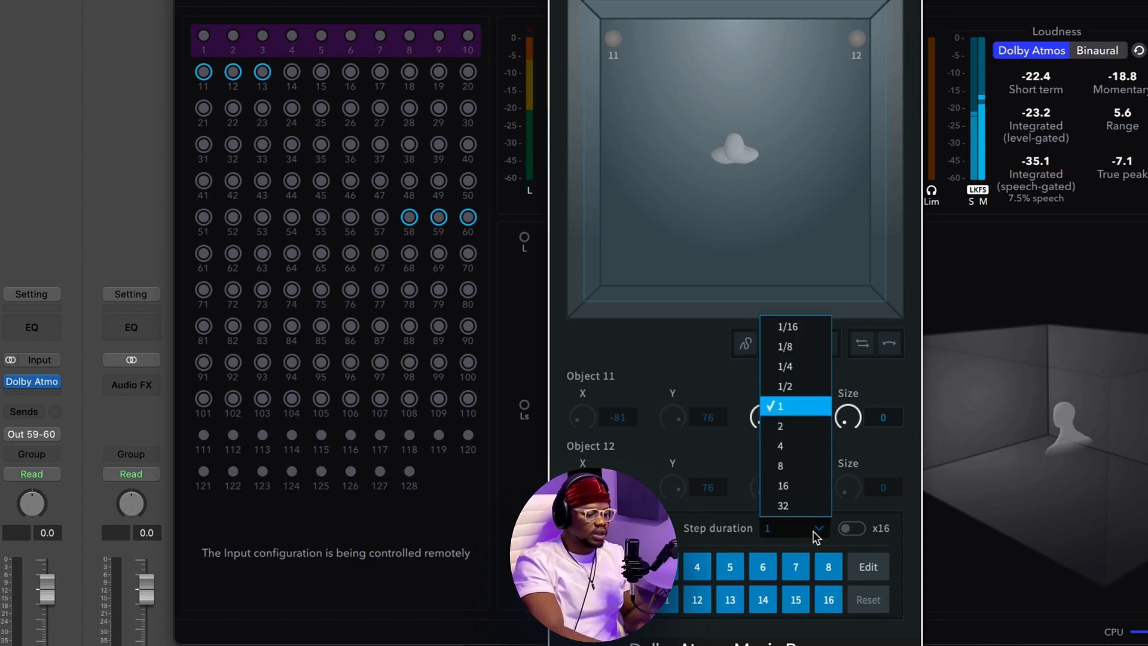
left_click(807, 487)
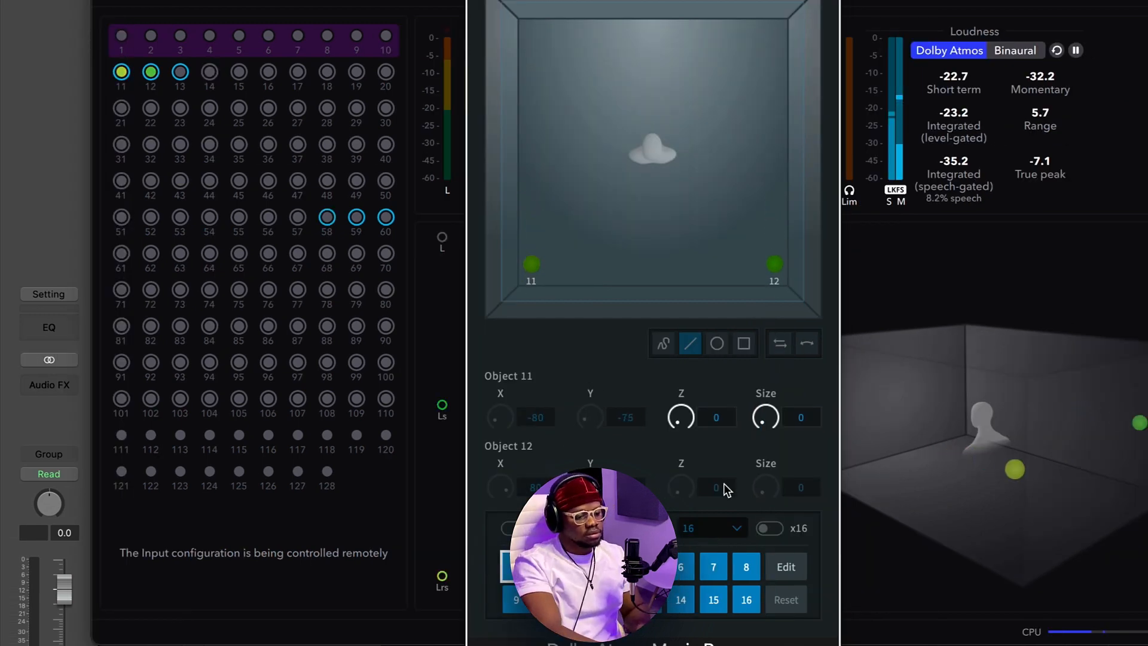
left_click(718, 528)
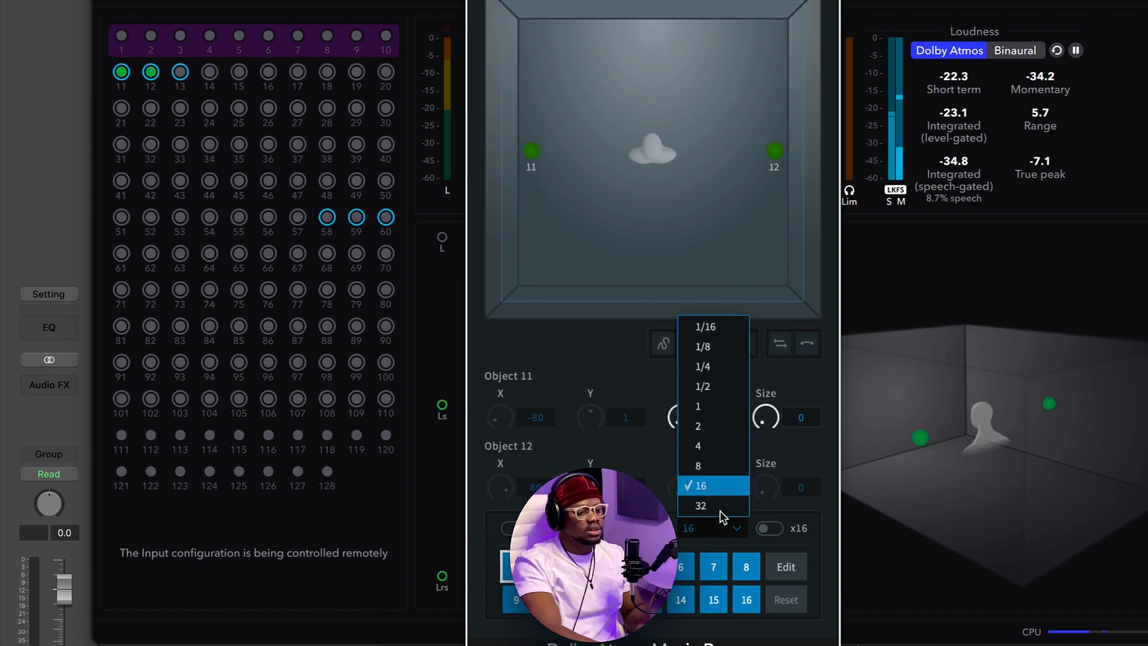
left_click(720, 510)
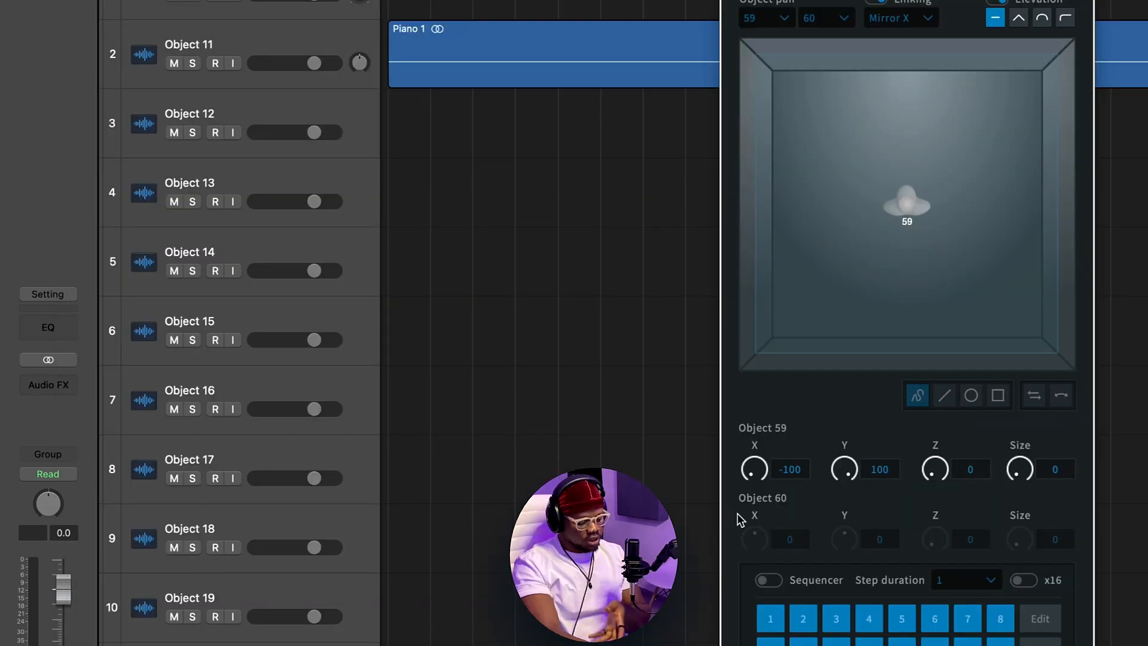
Step: Show track automation and open Object 11's automation parameter selector
key("a")
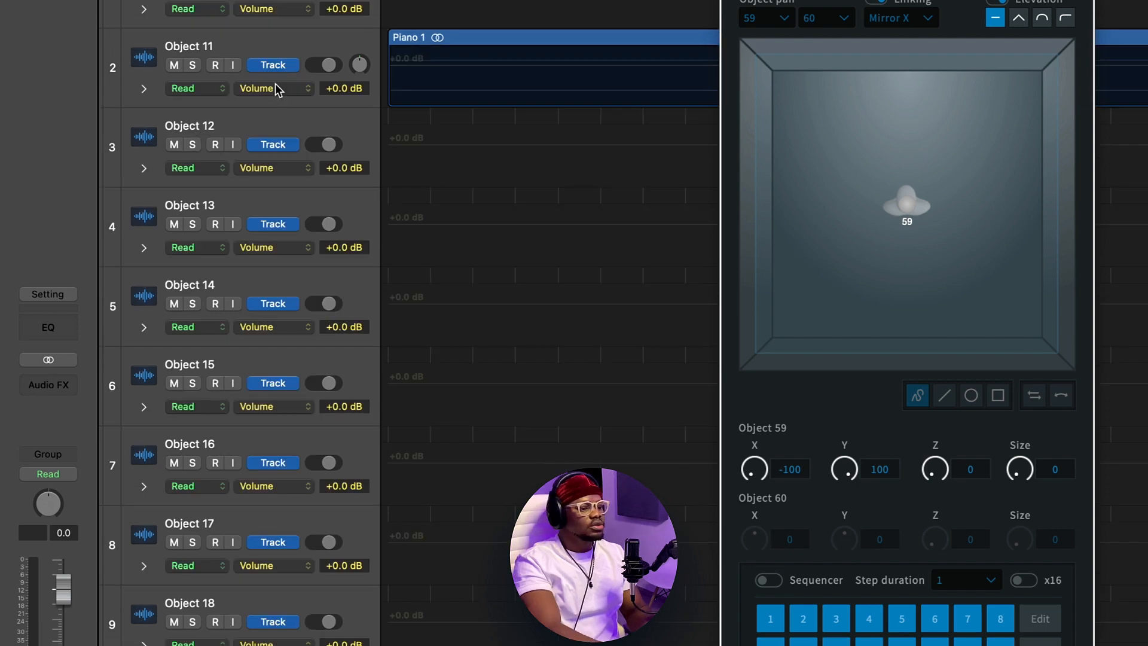
left_click(263, 88)
mouse_move(326, 218)
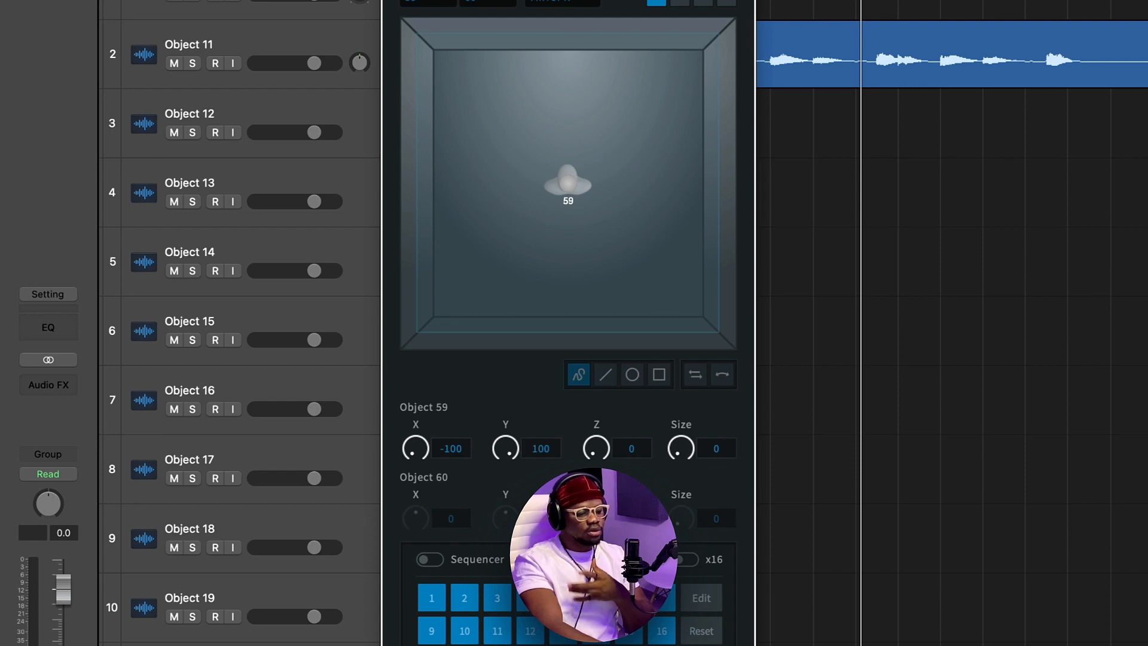
key("super+Tab")
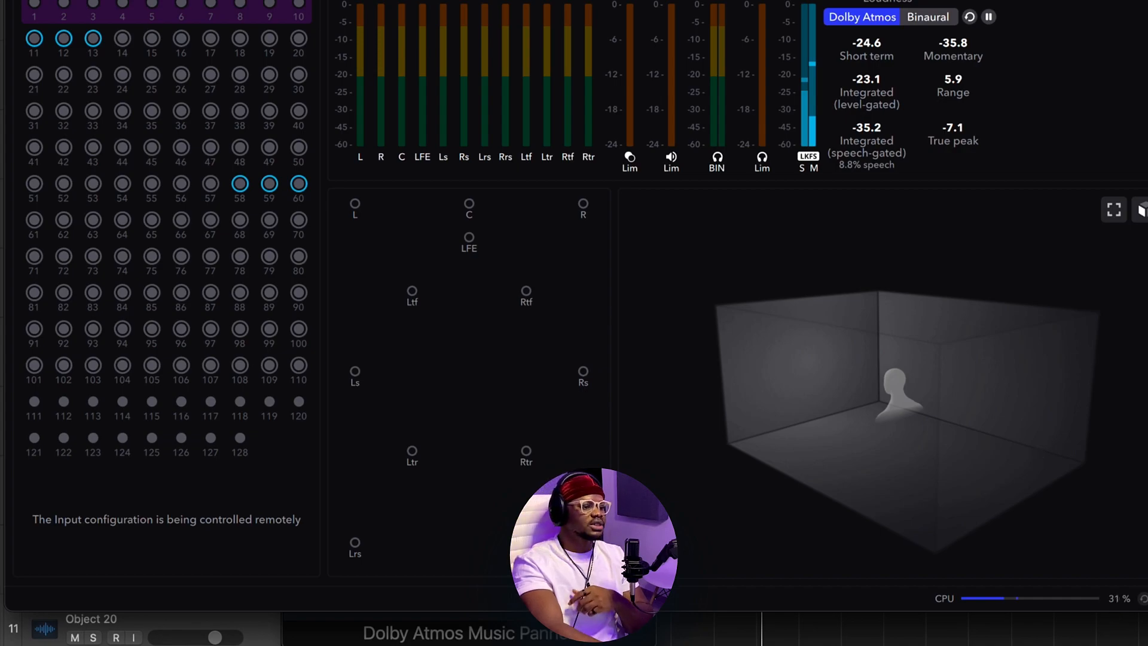
key("super+Tab")
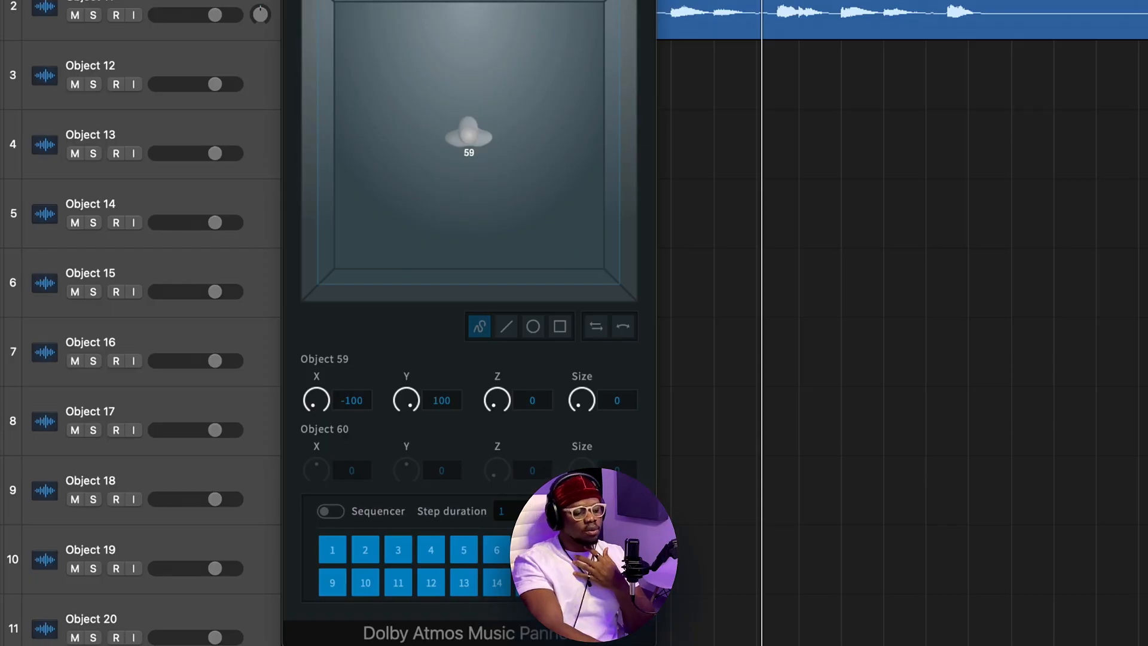
Step: Move the Dolby Atmos Music Panner window, then close it to return to the track list
left_click_drag(469, 1, 521, 12)
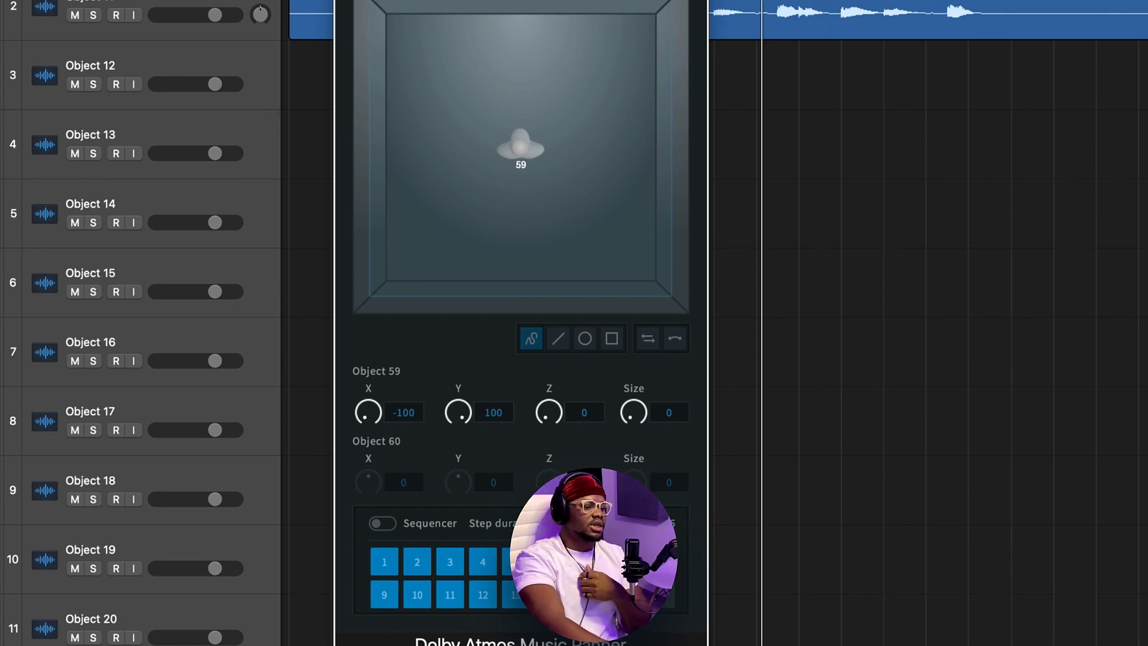
left_click(346, 1)
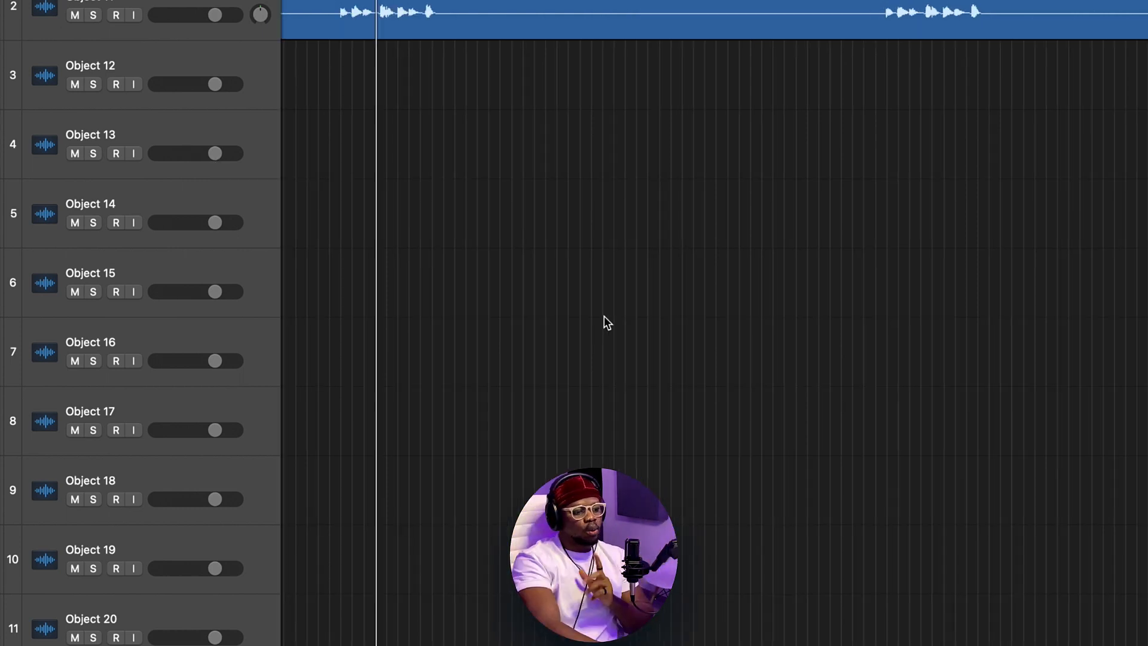
scroll(604, 323, "left", 3)
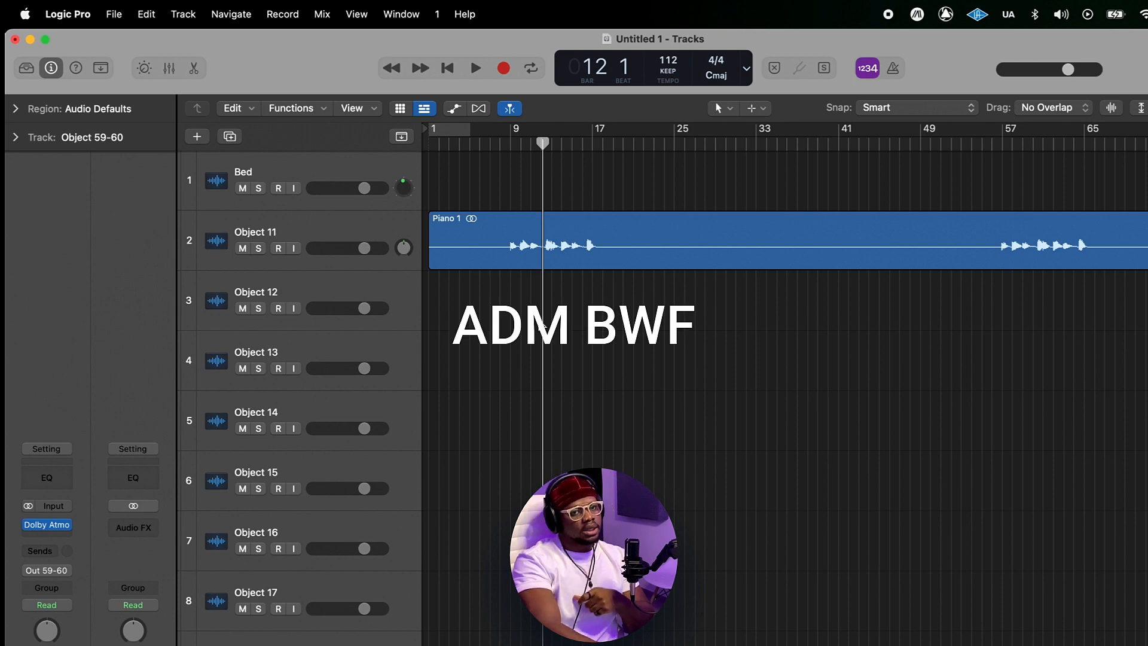
Step: Open the File menu's Export options to review them, then dismiss the menu without choosing one
left_click(122, 12)
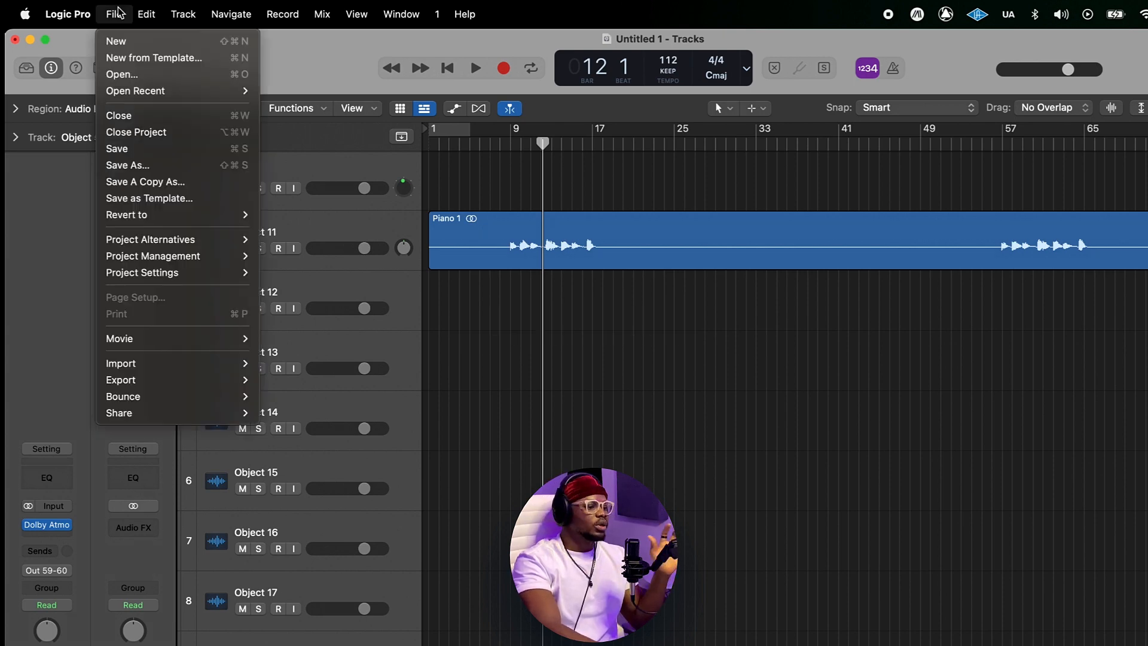
mouse_move(227, 380)
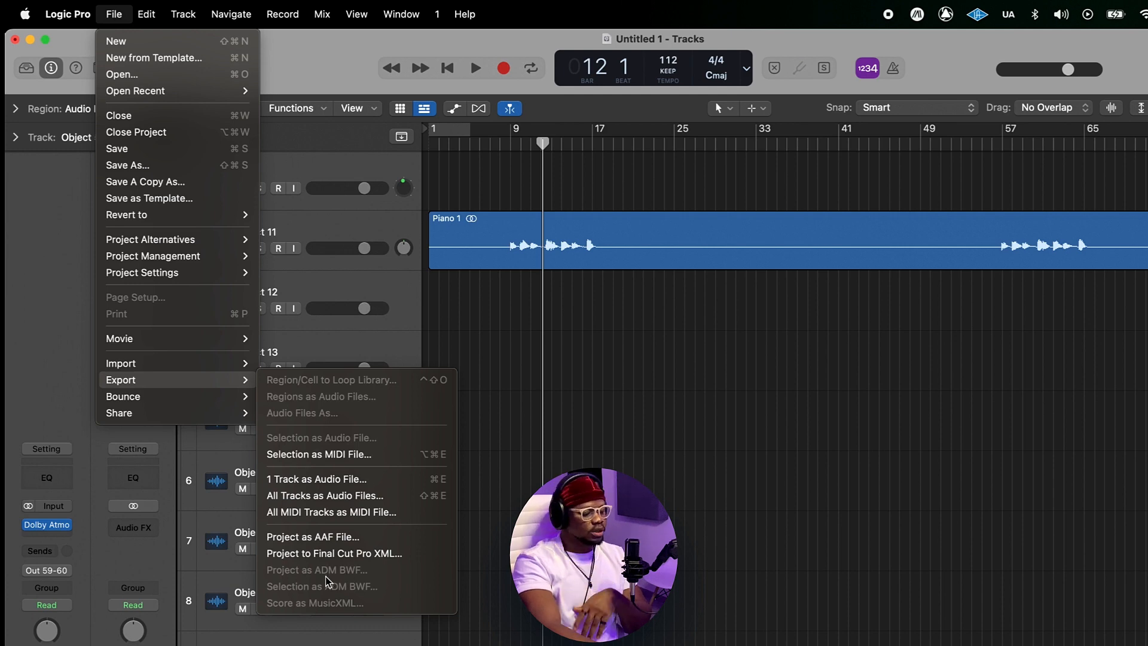
left_click(757, 495)
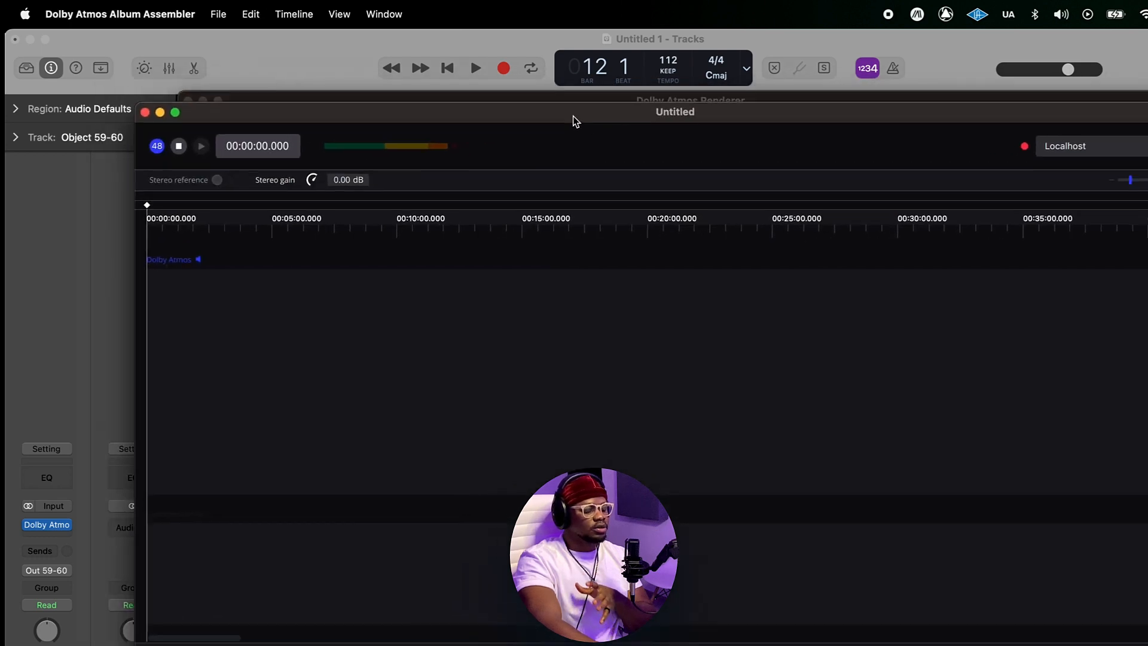
Step: Switch to the Dolby Atmos Renderer and Album Assembler, reposition their windows, and minimize the Album Assembler window
left_click_drag(572, 120, 560, 94)
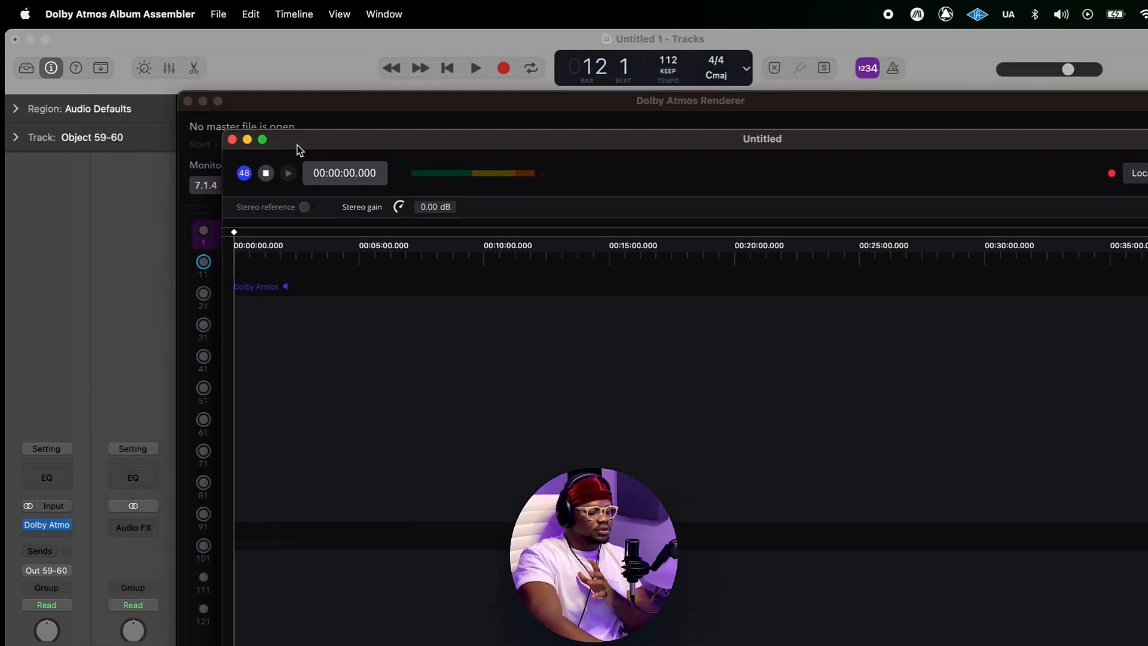
left_click_drag(294, 144, 270, 80)
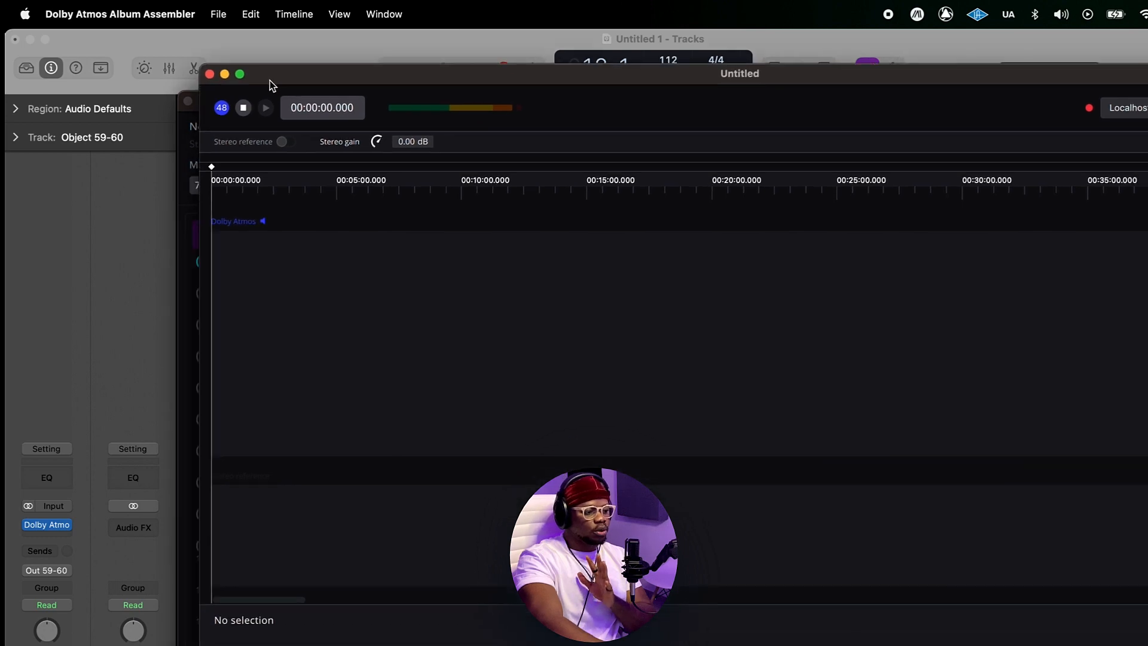
left_click(225, 74)
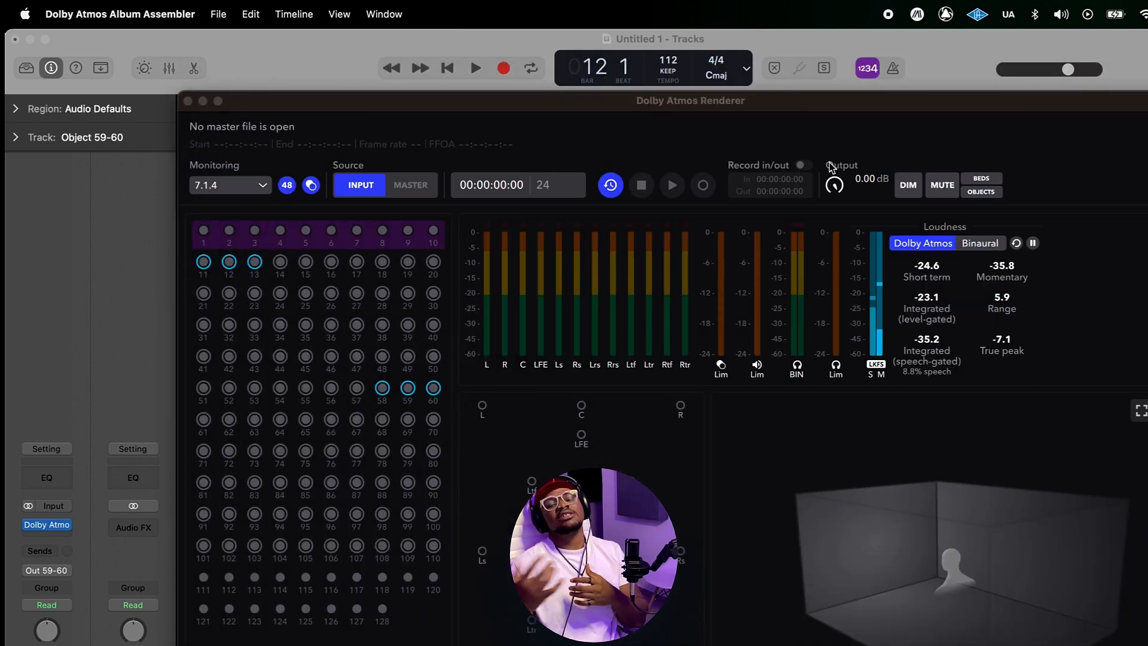